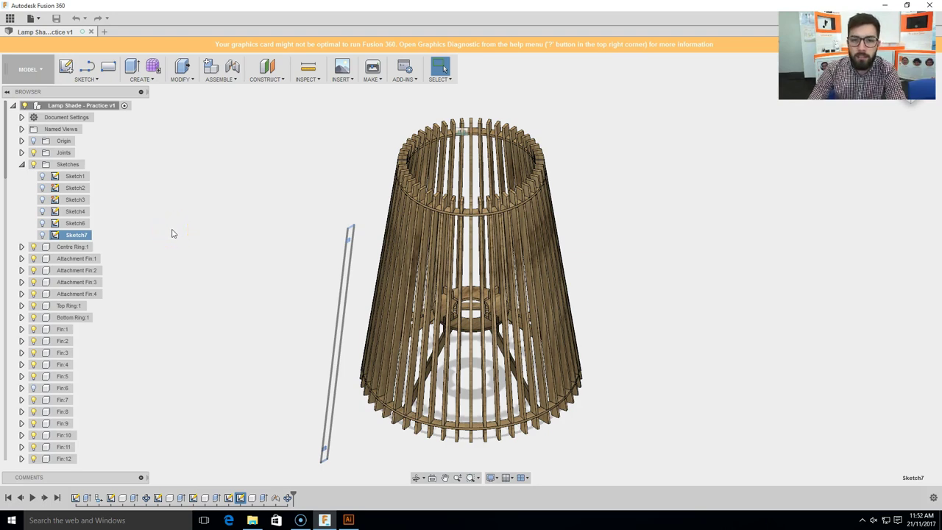
Step: Collapse the Sketches folder in the Fusion 360 Browser to list only the rings and fins
left_click(22, 165)
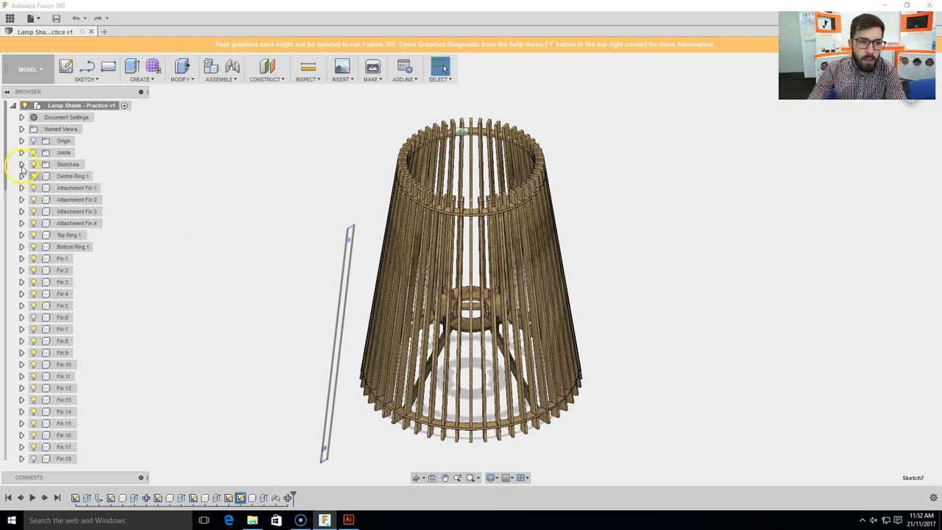
Step: Look through the Centre Ring, Attachment Fin, Bottom Ring, Fin and Top Ring drawings in Illustrator
left_click(348, 519)
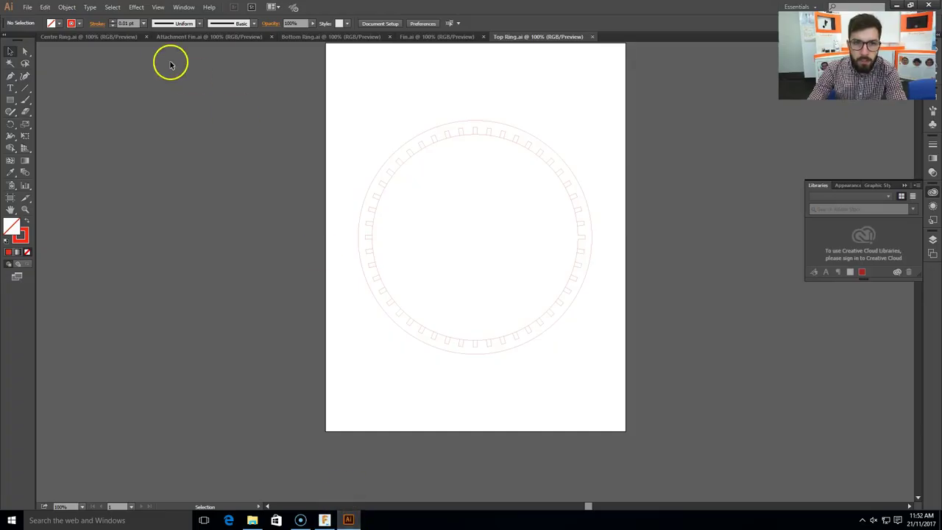
left_click(116, 37)
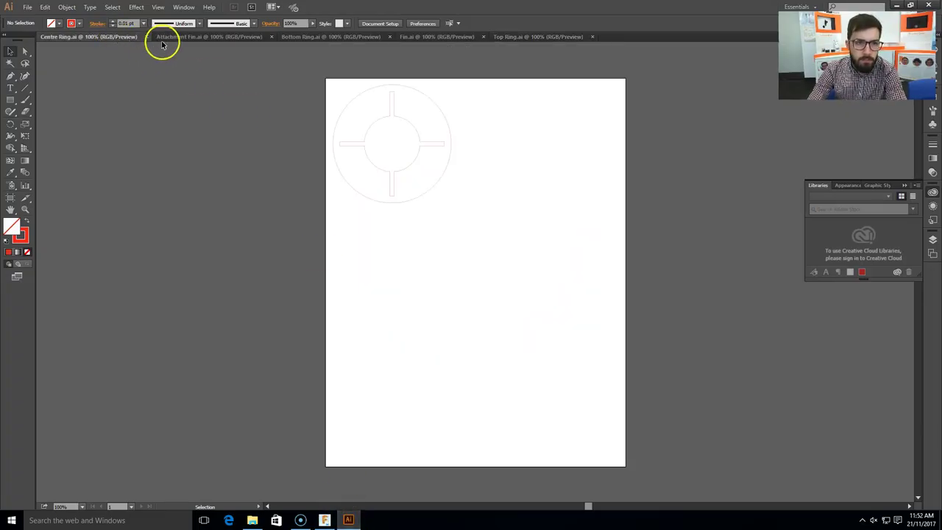
left_click(195, 38)
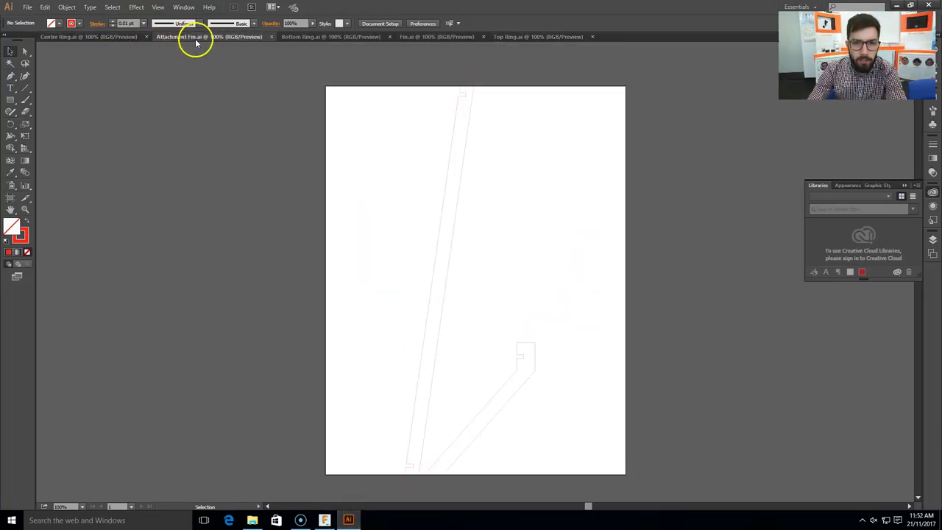
left_click(311, 38)
left_click(431, 37)
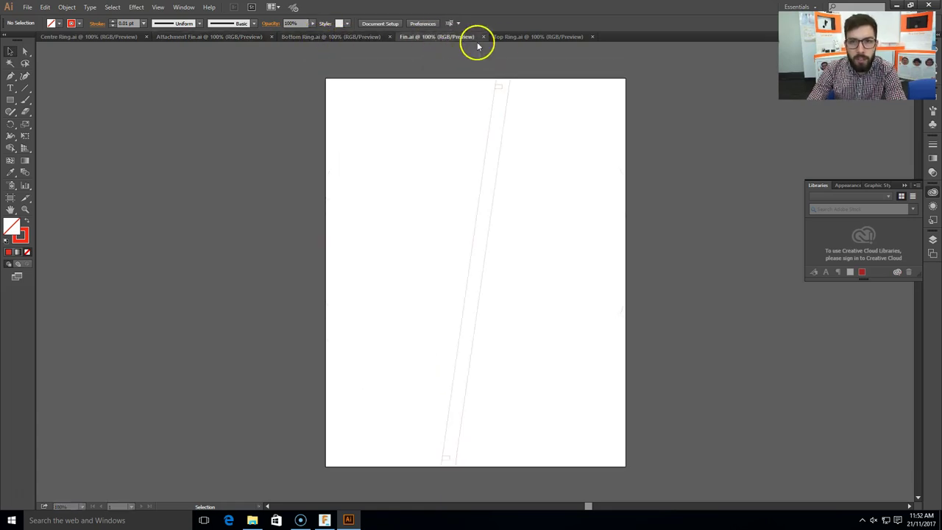
left_click(507, 37)
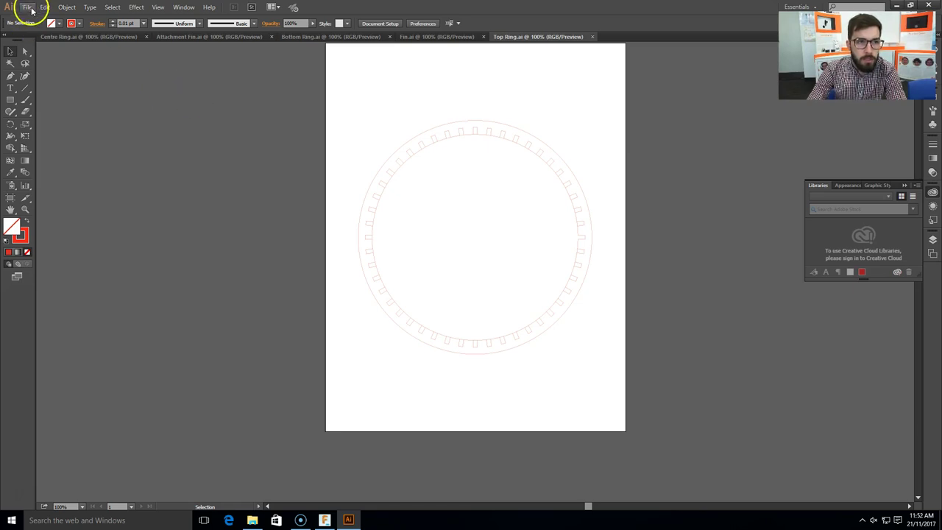
left_click(27, 7)
Step: Create a new document with width 850 mm, height 350 mm and RGB colour mode
left_click(38, 15)
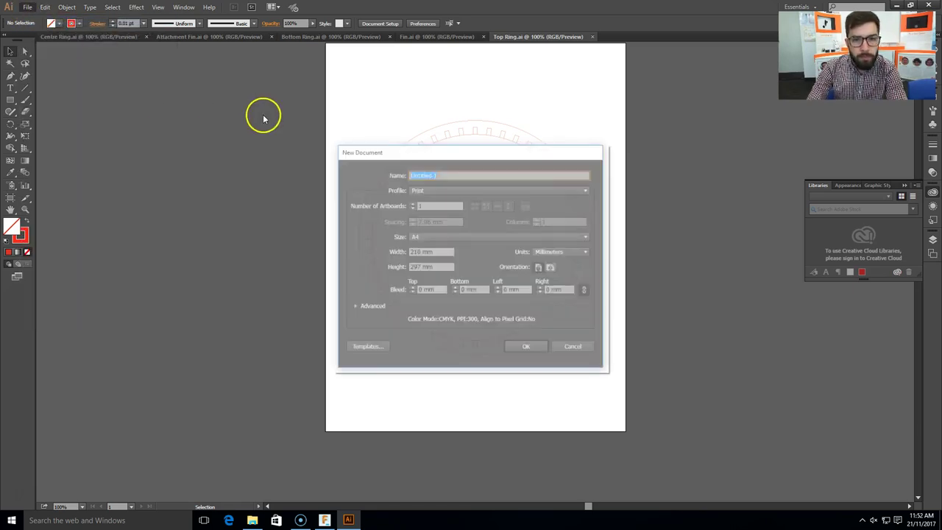
double_click(420, 252)
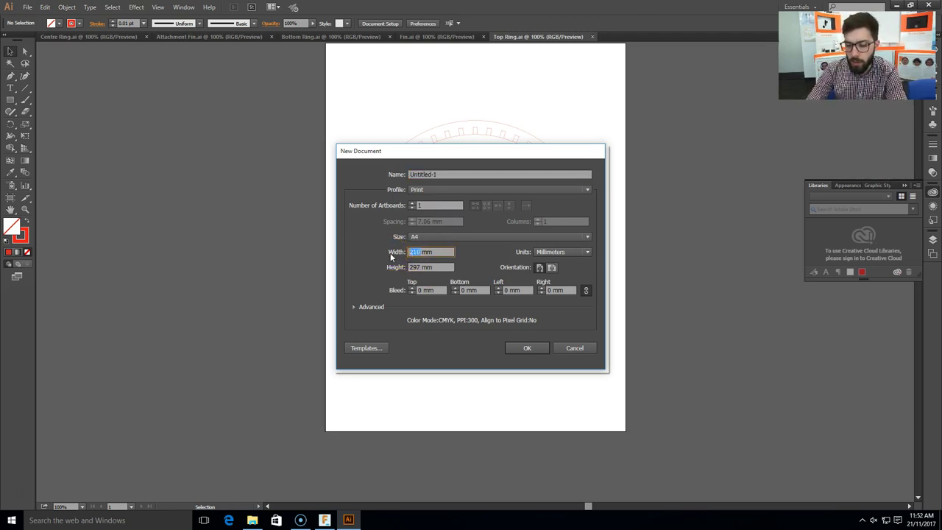
type("850")
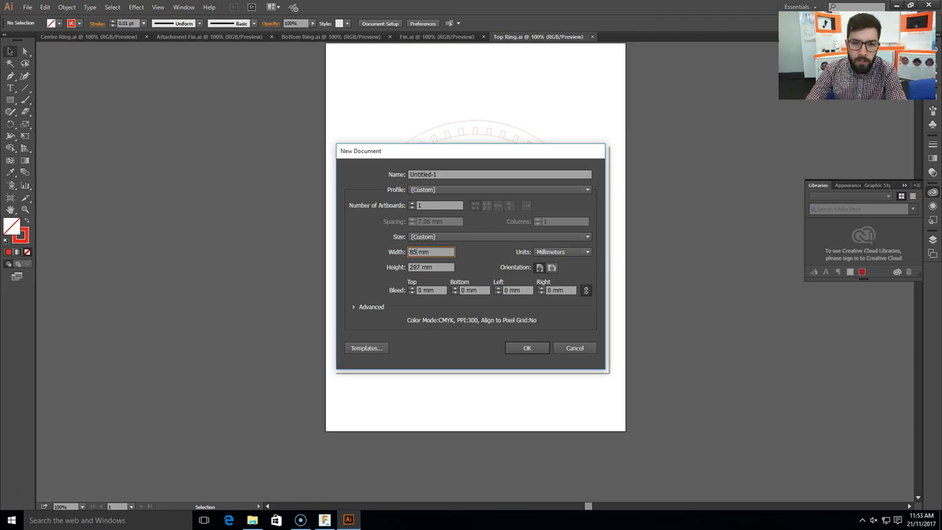
double_click(423, 267)
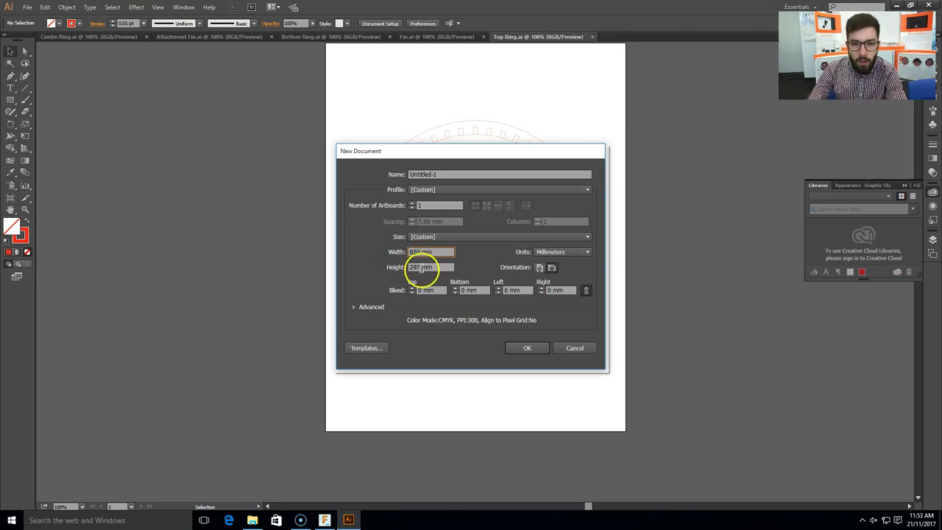
double_click(421, 268)
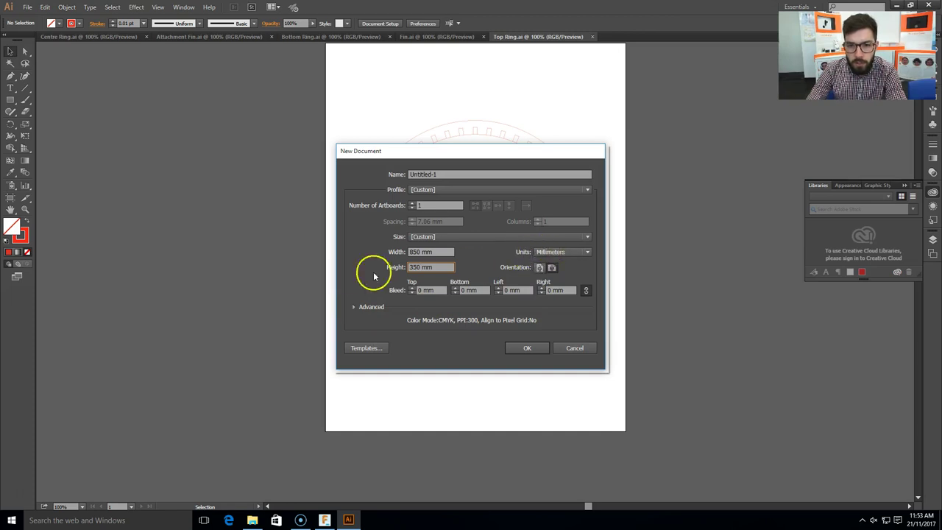
left_click(355, 306)
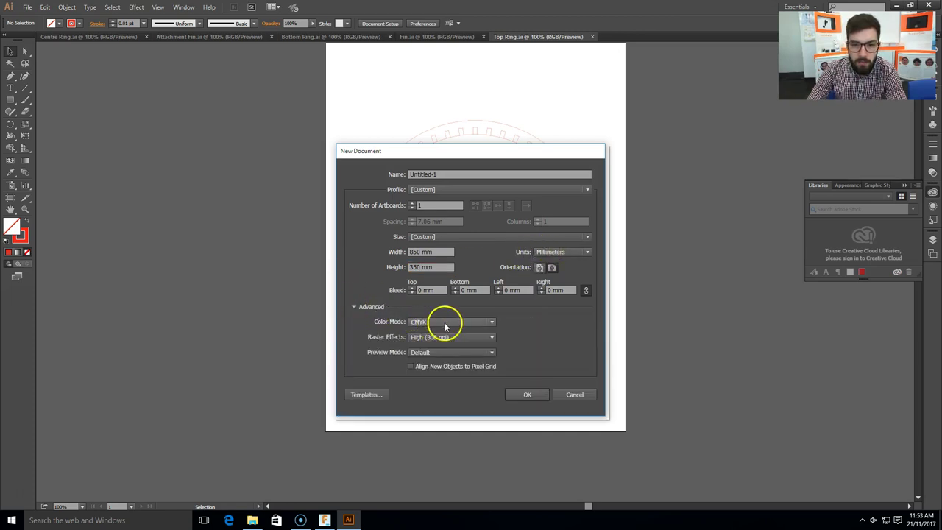
left_click(482, 321)
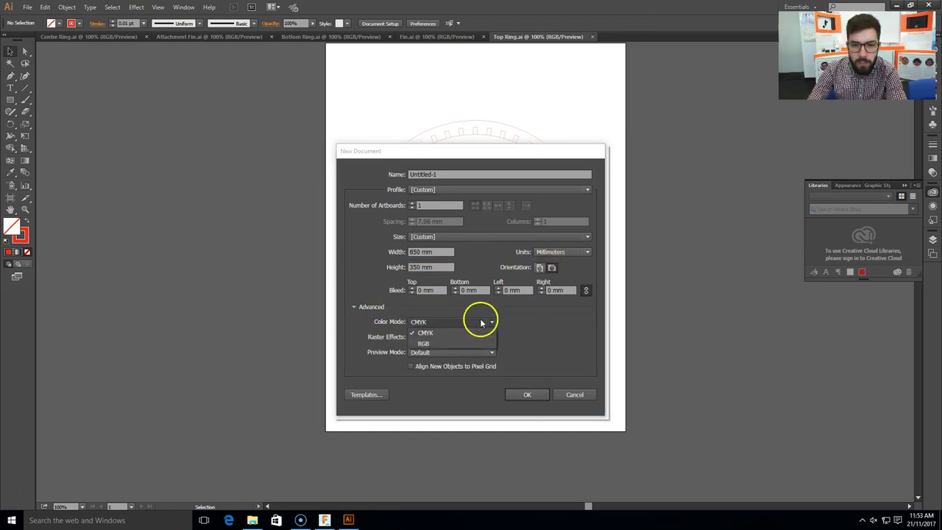
left_click(426, 344)
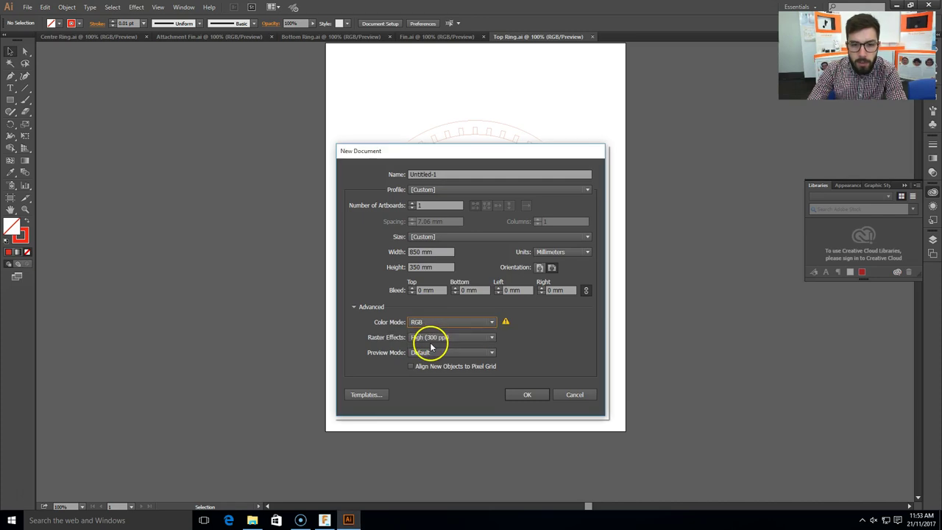
left_click(528, 394)
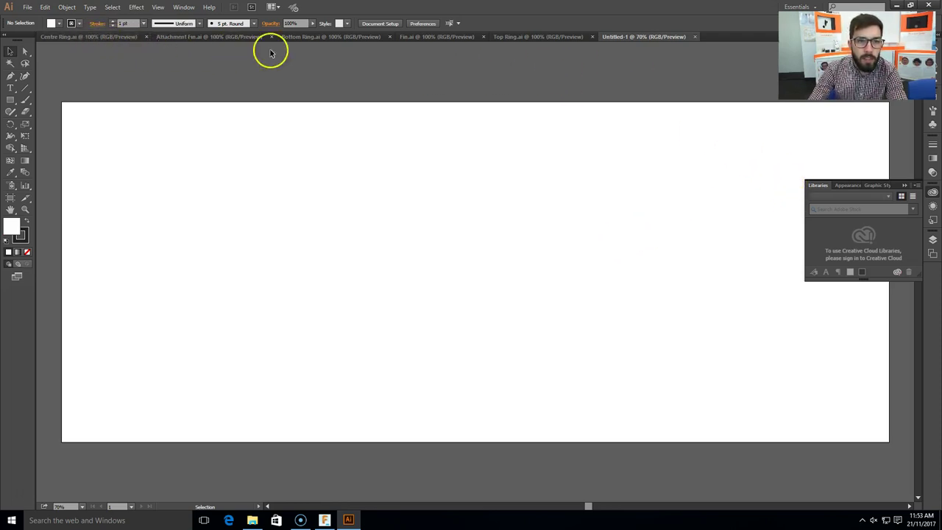
Step: Marquee-select all the fin's pieces in Fin.ai and group them
left_click(434, 37)
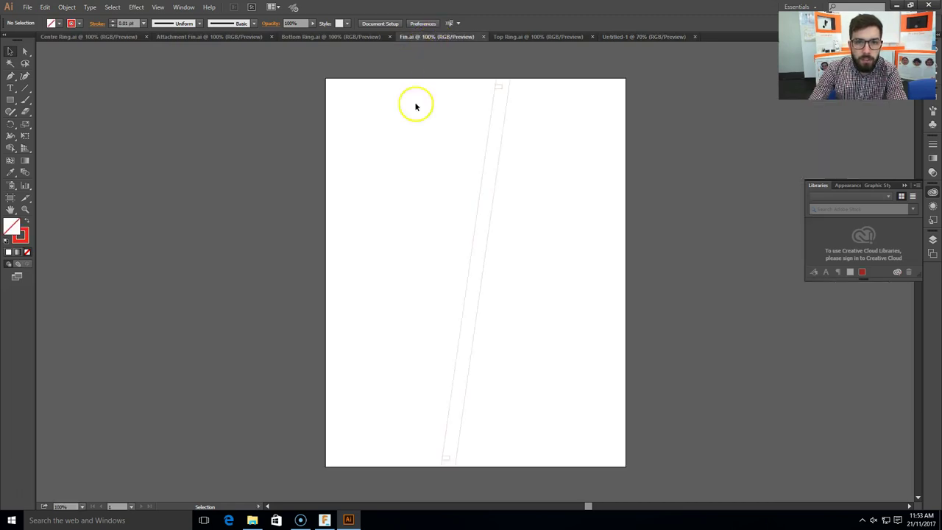
left_click(491, 210)
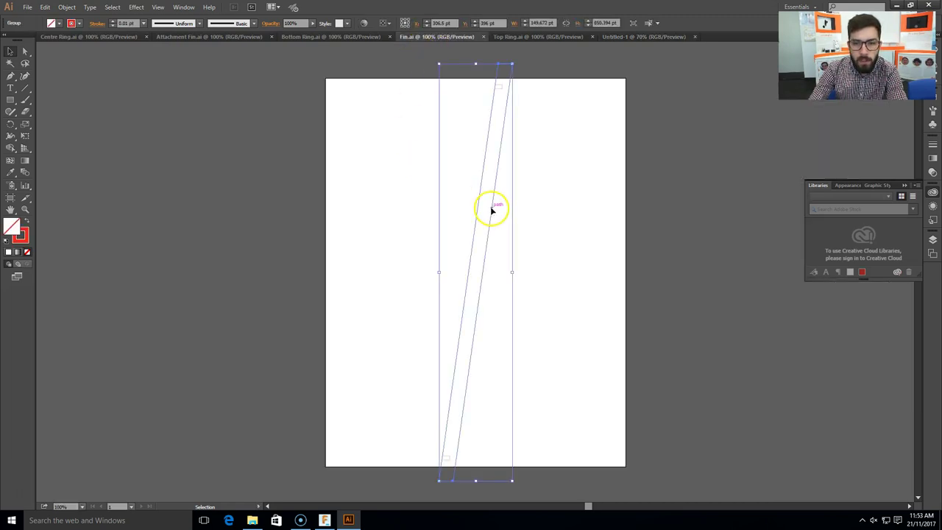
left_click(582, 257)
left_click_drag(413, 54, 527, 488)
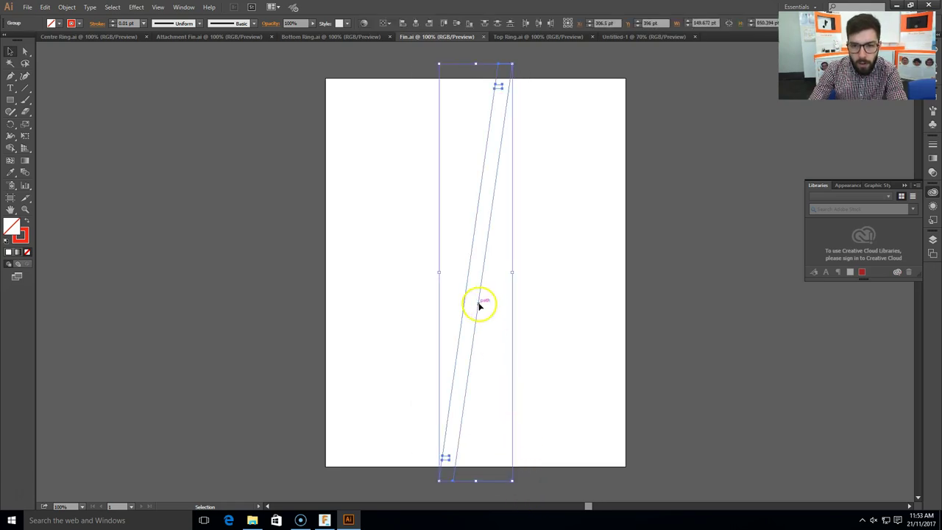
right_click(479, 305)
left_click(501, 350)
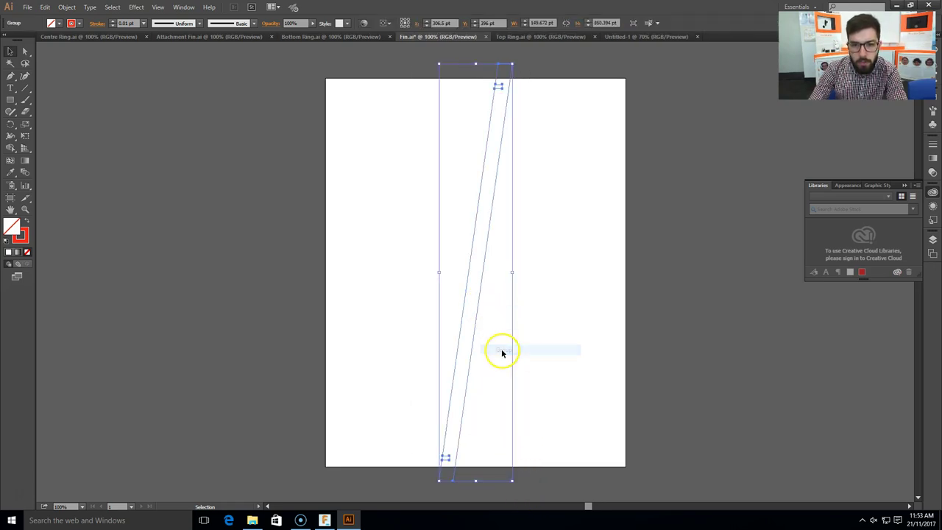
Step: Reselect the grouped fin and copy it
right_click(490, 230)
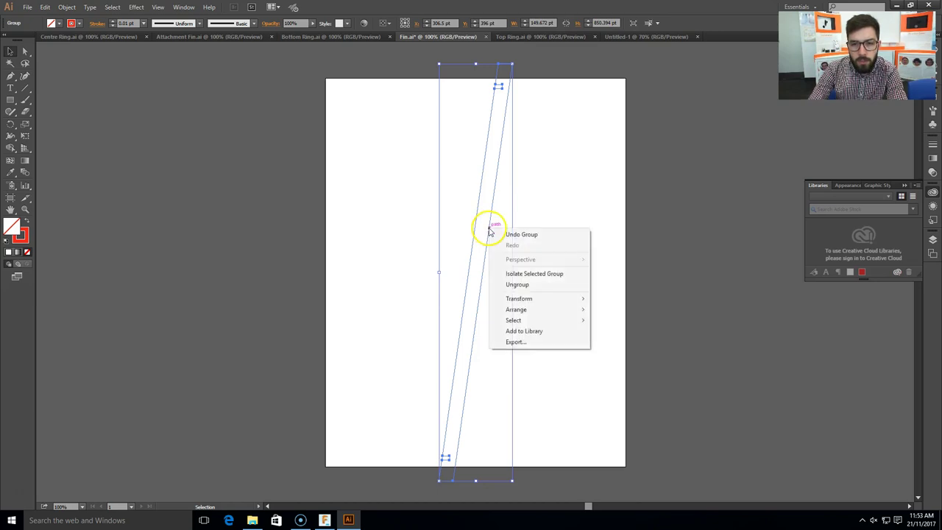
left_click(352, 53)
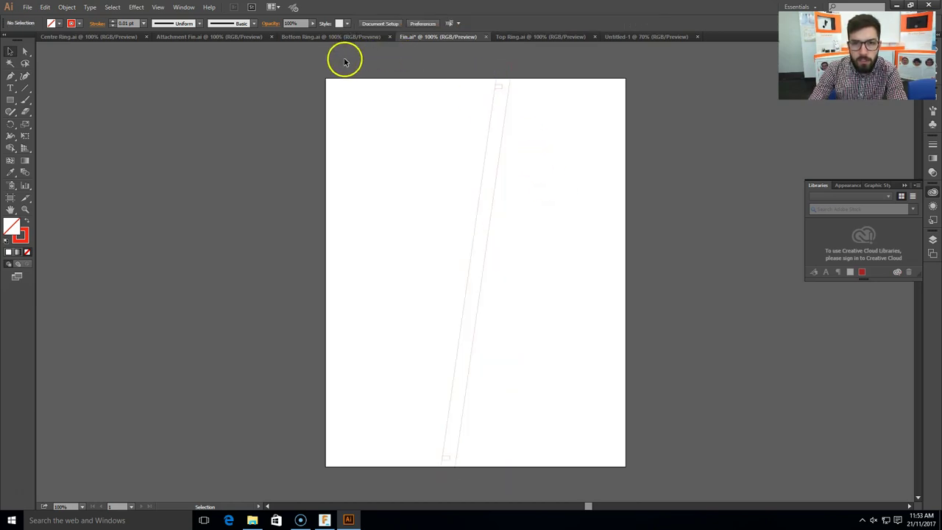
left_click(505, 126)
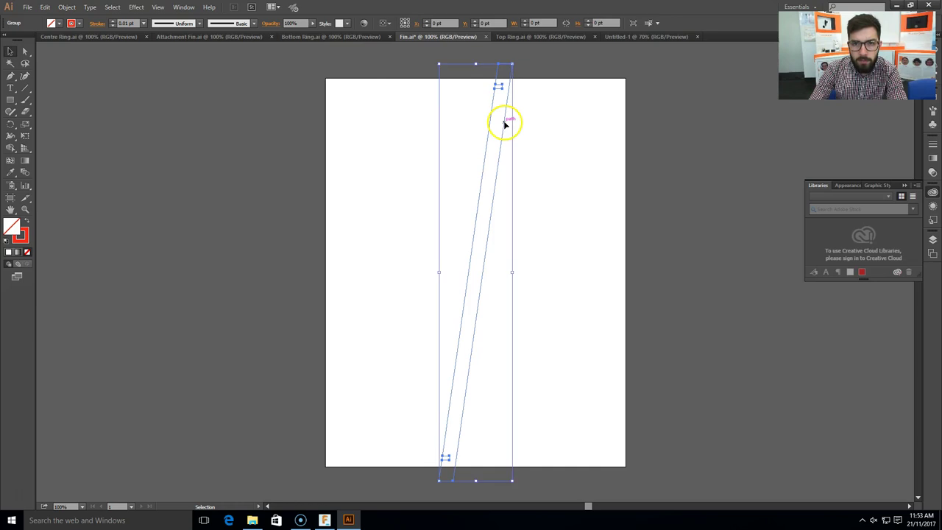
key("ctrl+shift+b")
key("ctrl+shift+b")
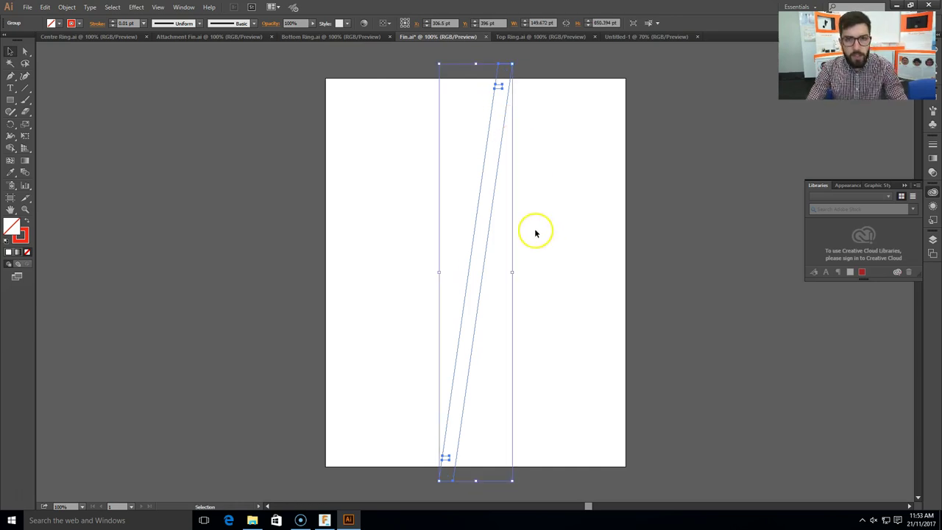
Step: Paste the fin onto the new sheet and rotate it about 6.83° to stand vertical
left_click(622, 39)
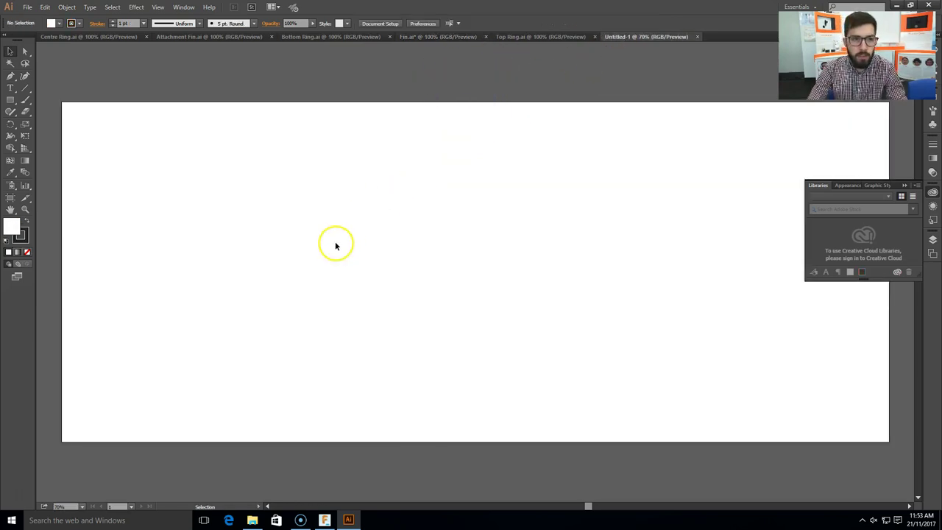
key("ctrl+v")
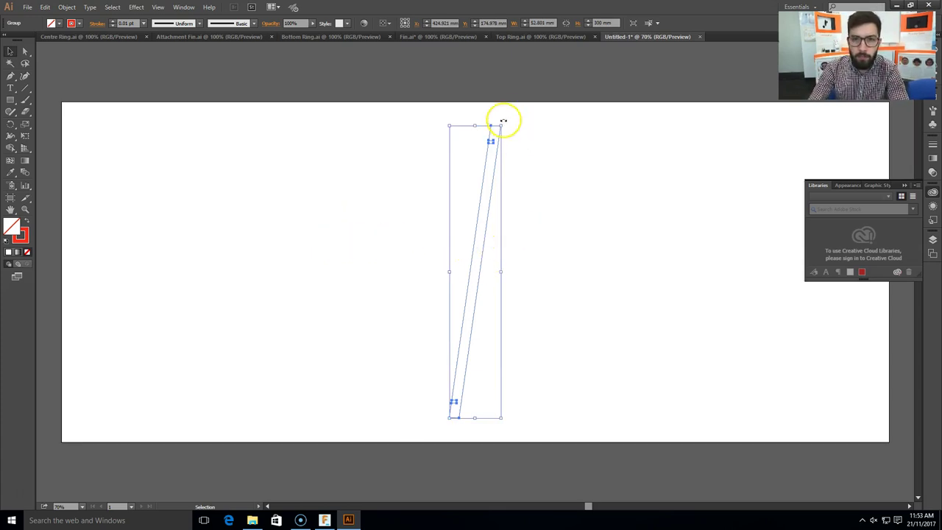
left_click_drag(503, 120, 481, 117)
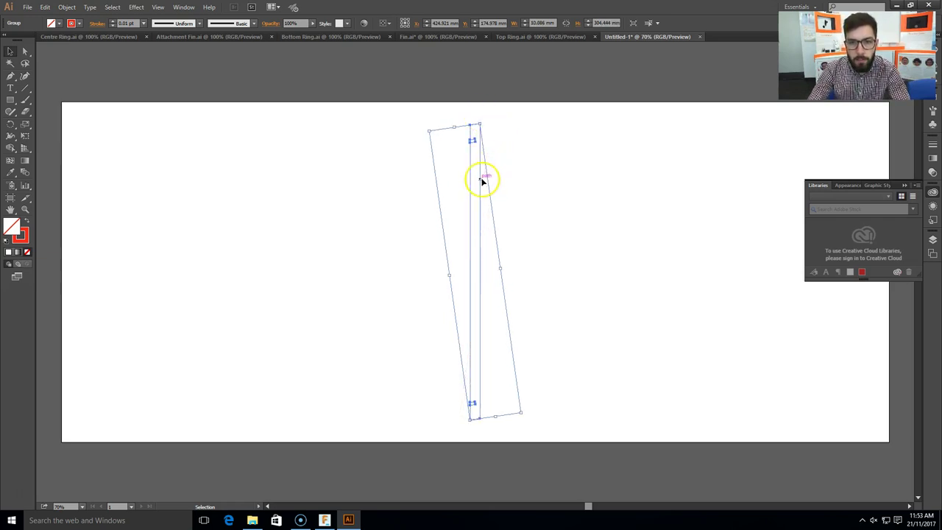
key("a")
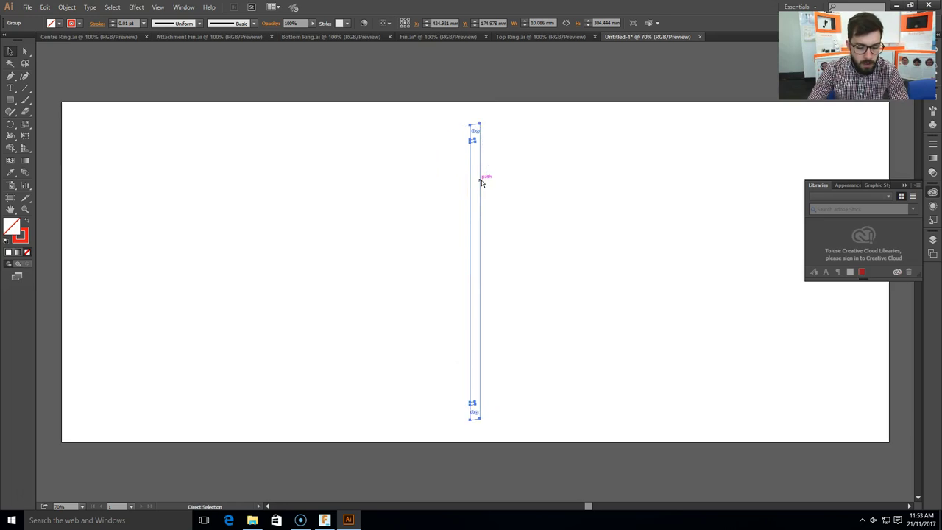
key("v")
left_click(537, 211)
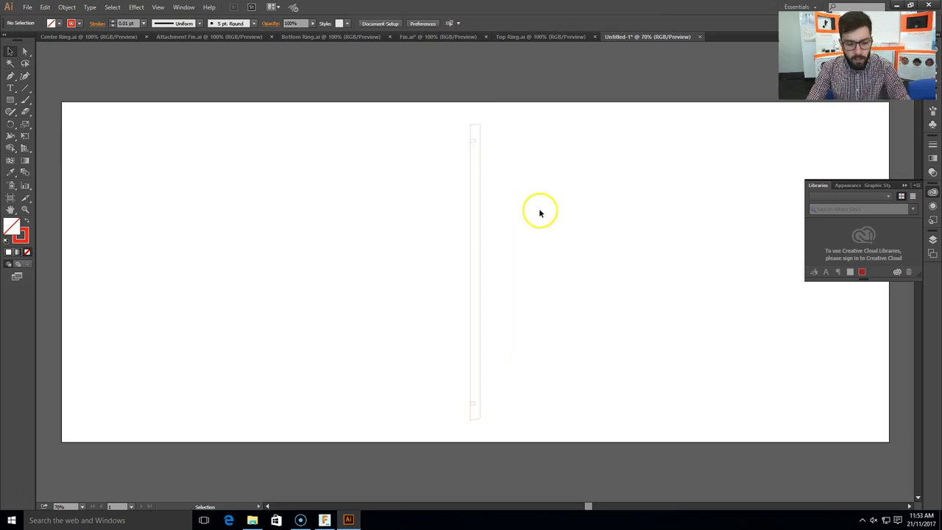
key("ctrl+z")
Step: Shift the fin slightly right and place a copy flush against the sheet's left edge
left_click_drag(481, 206, 515, 208)
left_click_drag(472, 230, 67, 213)
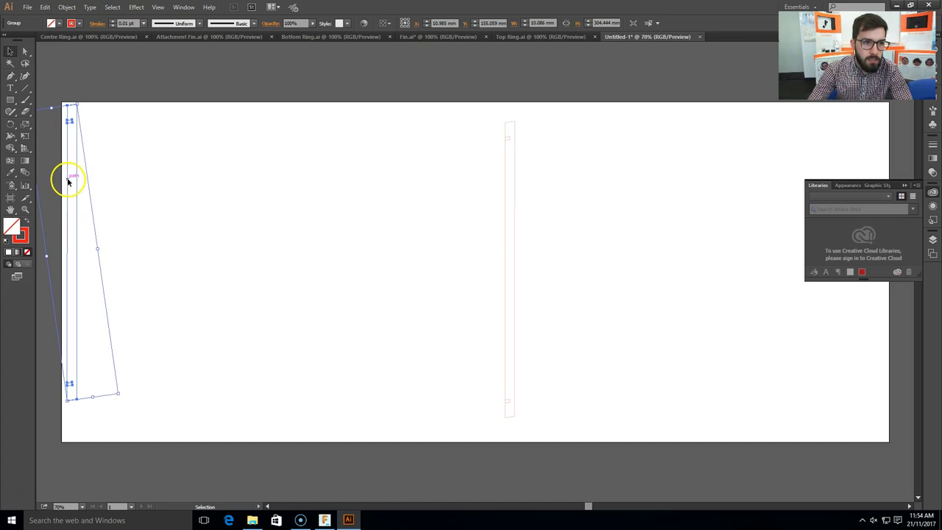
left_click_drag(67, 182, 66, 181)
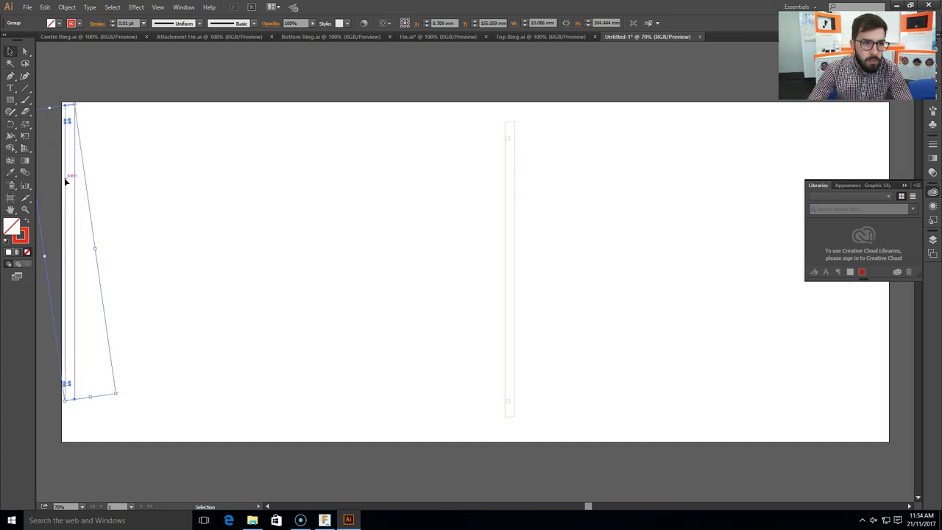
left_click(158, 214)
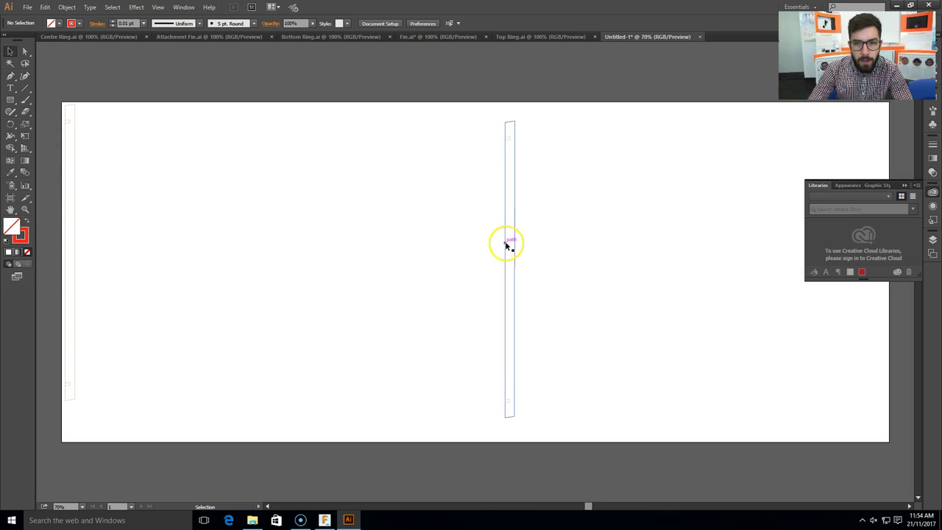
Step: Move another fin copy against the left-edge fin and check the strips by marquee-selecting them
left_click_drag(504, 247, 77, 229)
left_click(177, 264)
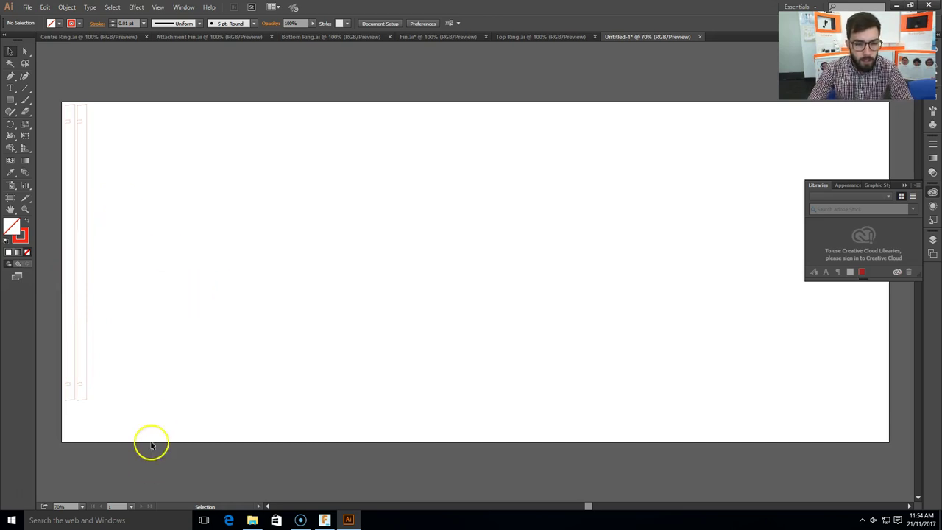
left_click_drag(98, 409, 59, 100)
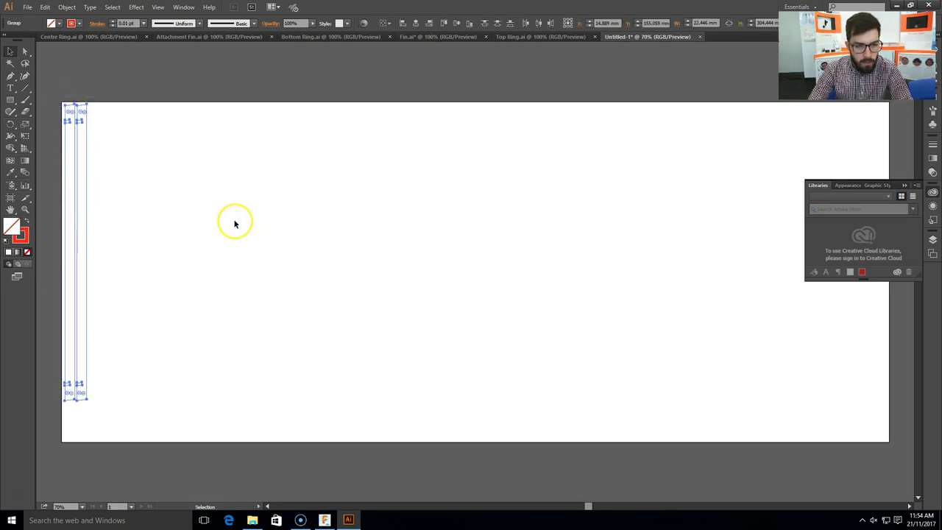
left_click(336, 313)
Step: Paste three more fin groups and butt each onto the end of the row
key("ctrl+v")
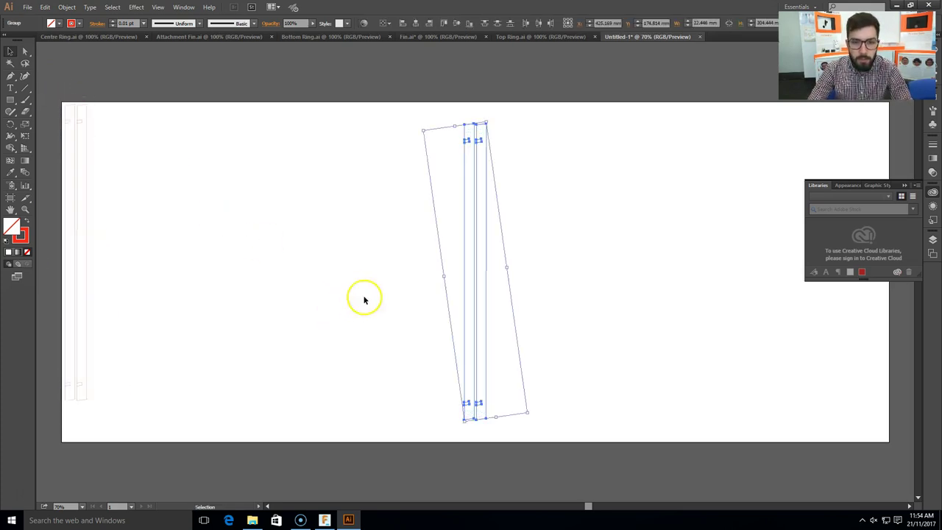
left_click_drag(465, 267, 88, 248)
left_click(256, 301)
key("ctrl+v")
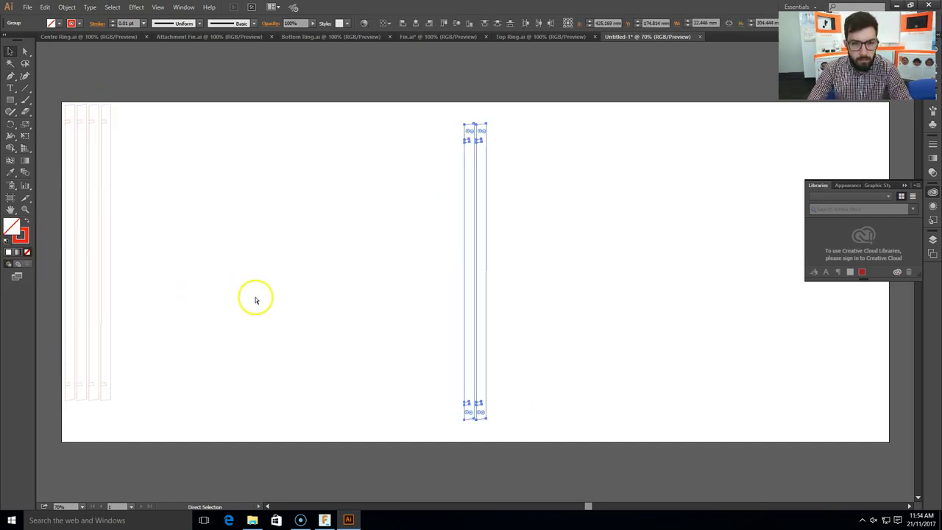
left_click_drag(479, 265, 112, 254)
left_click(398, 301)
key("ctrl+v")
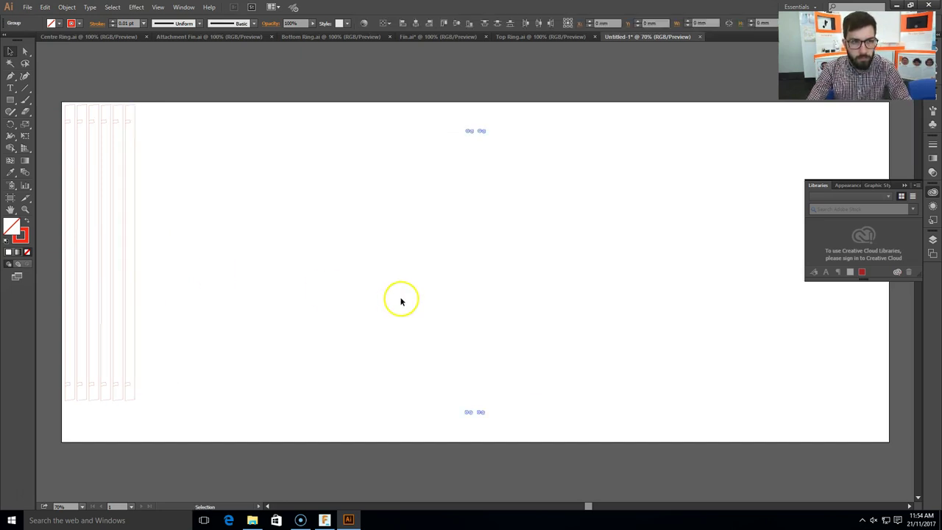
left_click_drag(463, 284, 138, 265)
Step: Delete misplaced fin copies and paste a fresh fin group onto the row's end
key("Delete")
key("ctrl+v")
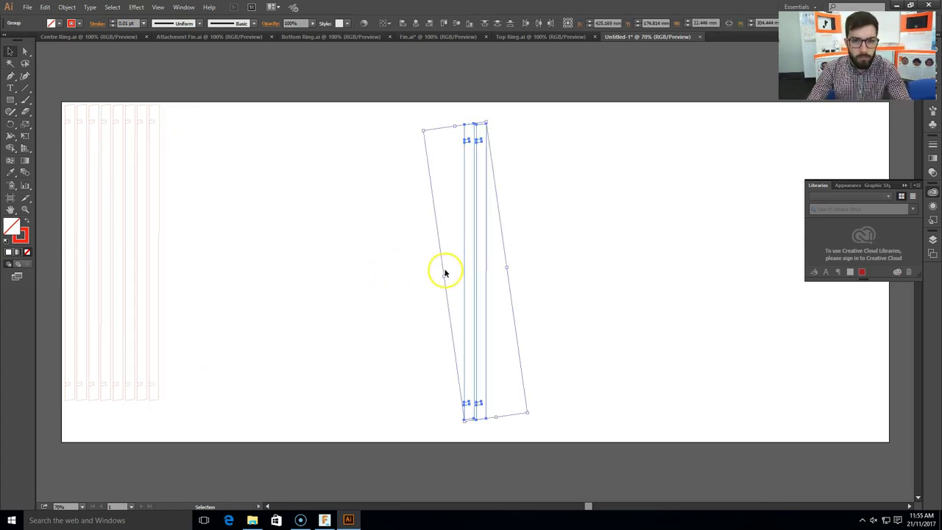
left_click_drag(464, 274, 163, 255)
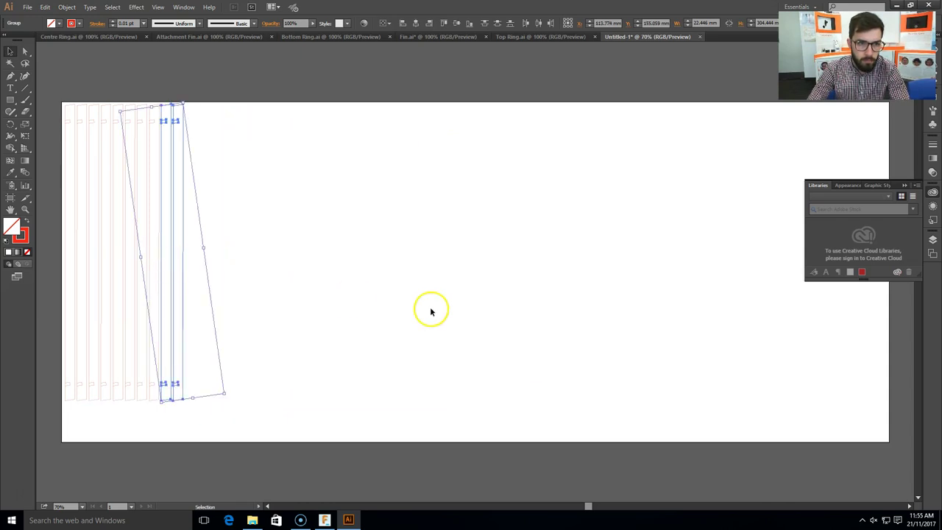
key("Delete")
key("ctrl+v")
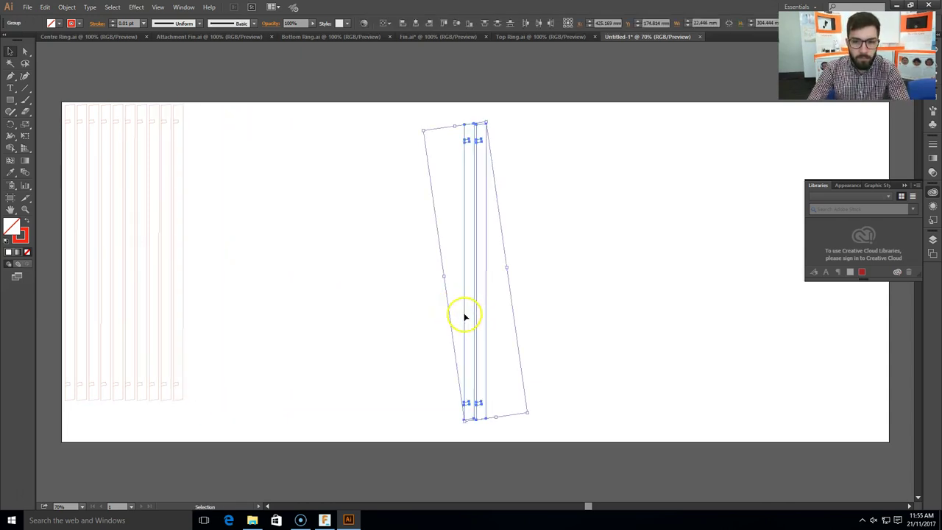
left_click_drag(464, 317, 187, 299)
key("ctrl+z")
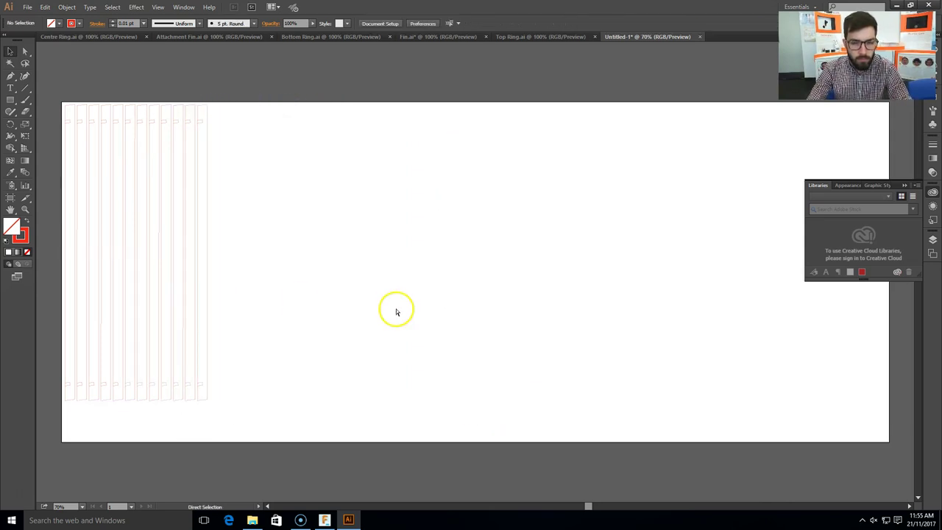
left_click_drag(465, 298, 210, 281)
key("ctrl+z")
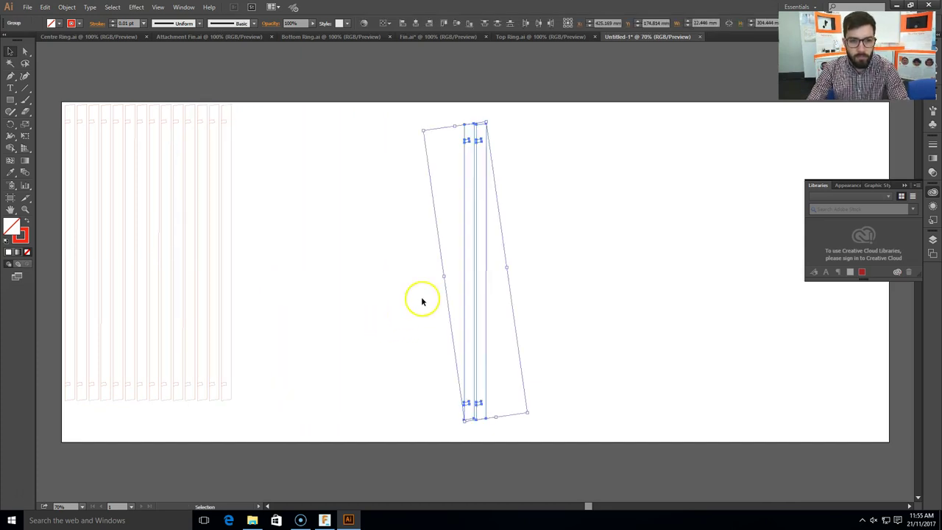
left_click_drag(463, 294, 234, 276)
left_click(429, 296)
Step: Paste another fin group and snap it precisely against the end of the row
key("ctrl+v")
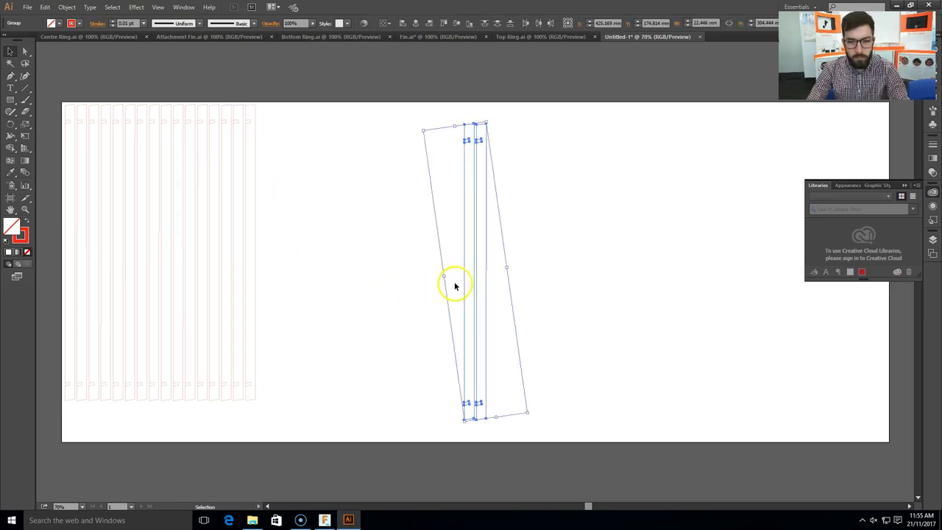
left_click_drag(462, 291, 259, 272)
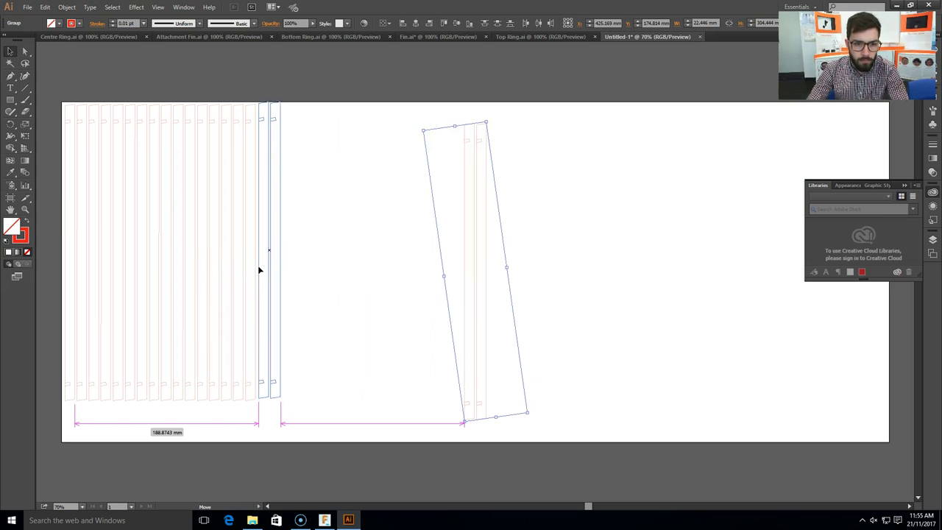
left_click_drag(259, 273, 287, 280)
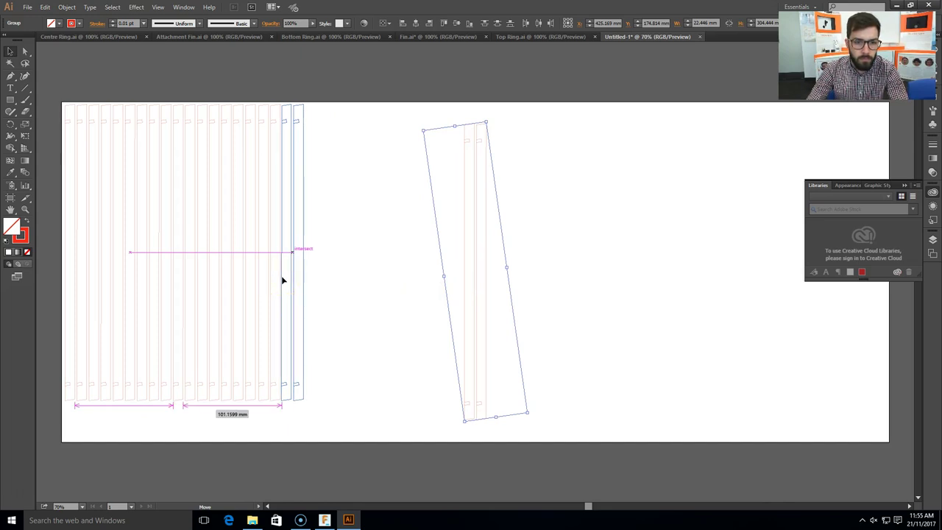
left_click_drag(281, 279, 298, 287)
left_click(456, 320)
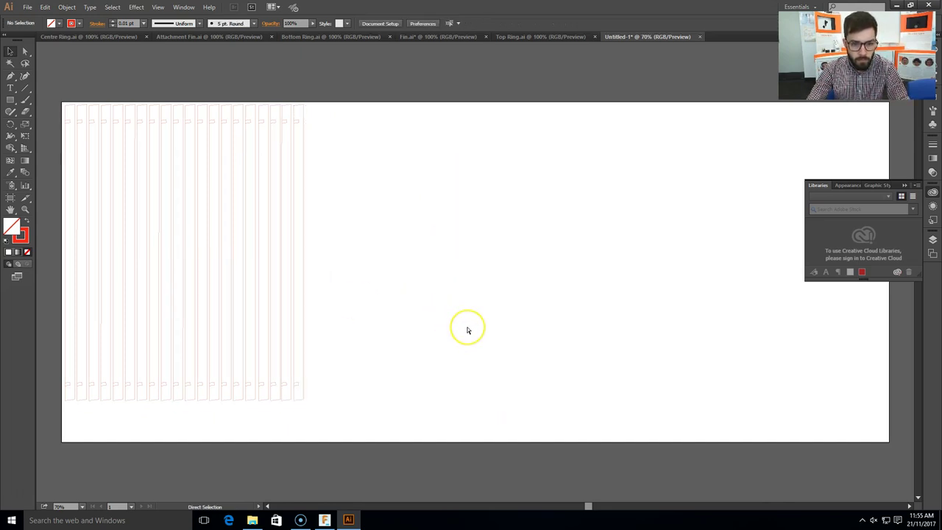
left_click(448, 322)
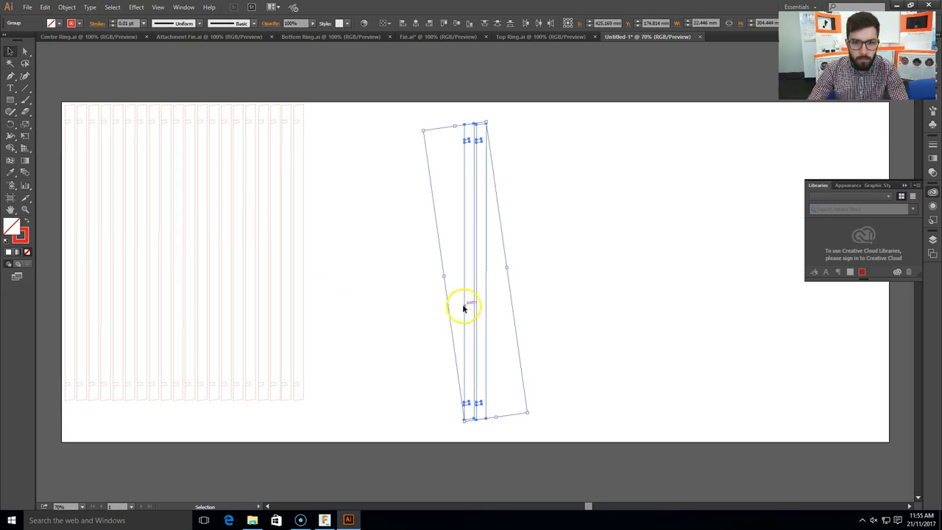
left_click_drag(464, 307, 306, 289)
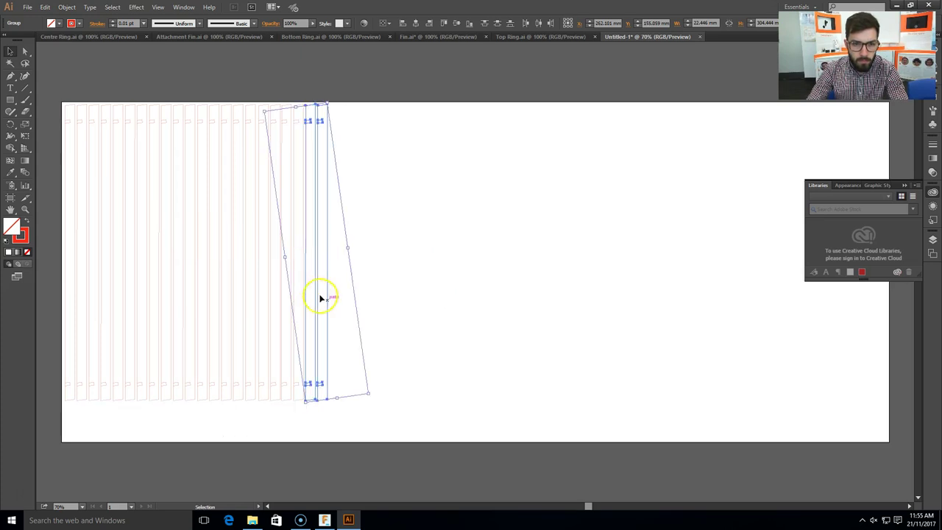
left_click(383, 427)
Step: Select the whole fin row and paste a copy butted against its end
left_click_drag(383, 427, 84, 101)
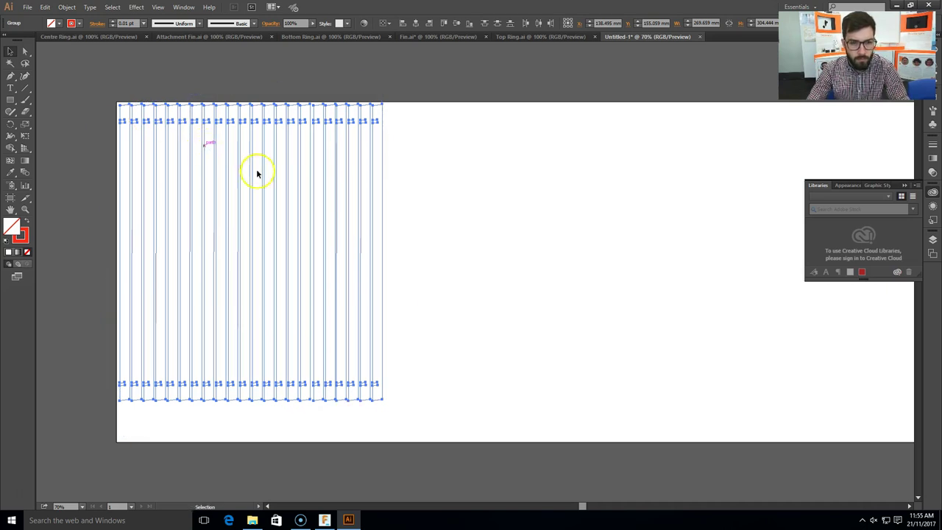
left_click(558, 252)
key("ctrl+v")
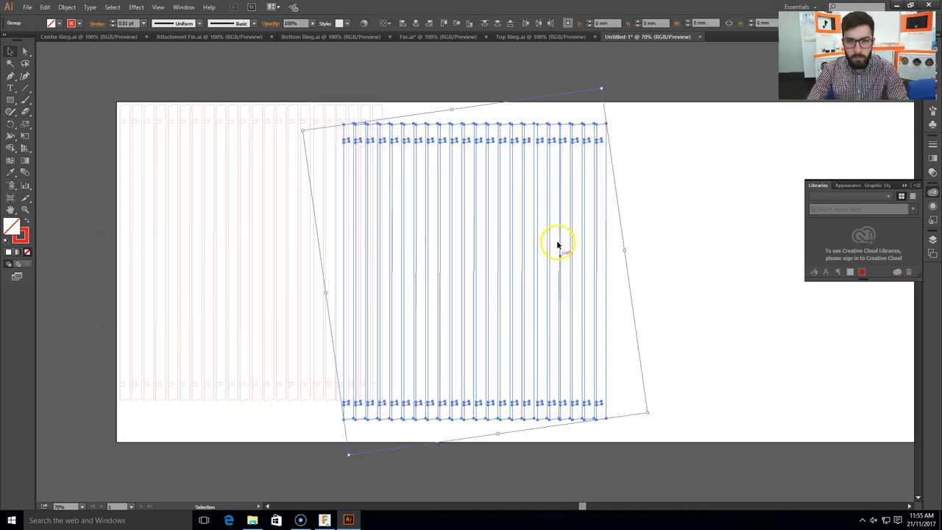
left_click_drag(498, 232, 538, 215)
left_click(732, 273)
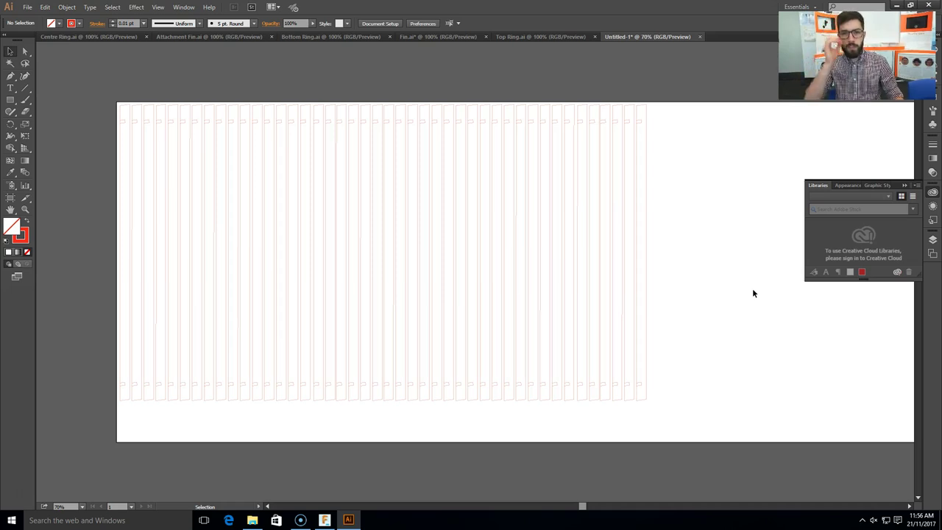
left_click(152, 259)
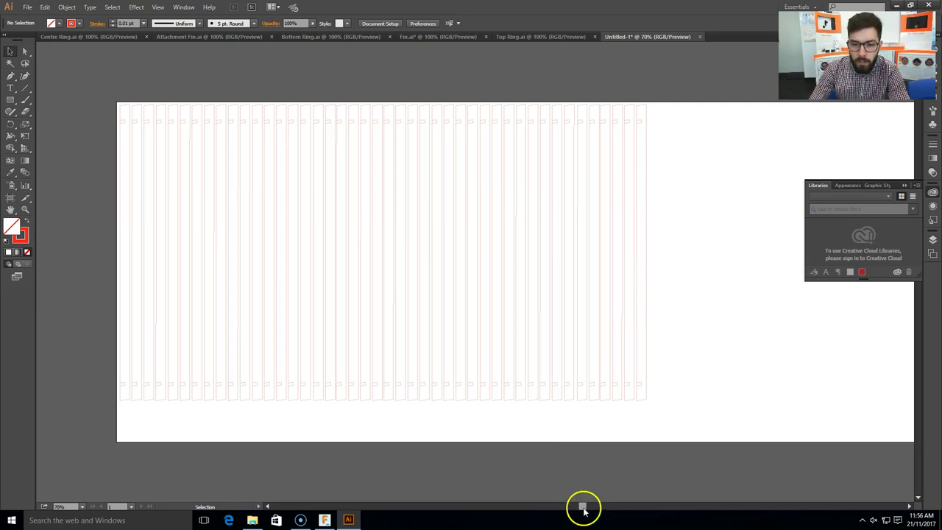
left_click_drag(582, 507, 610, 506)
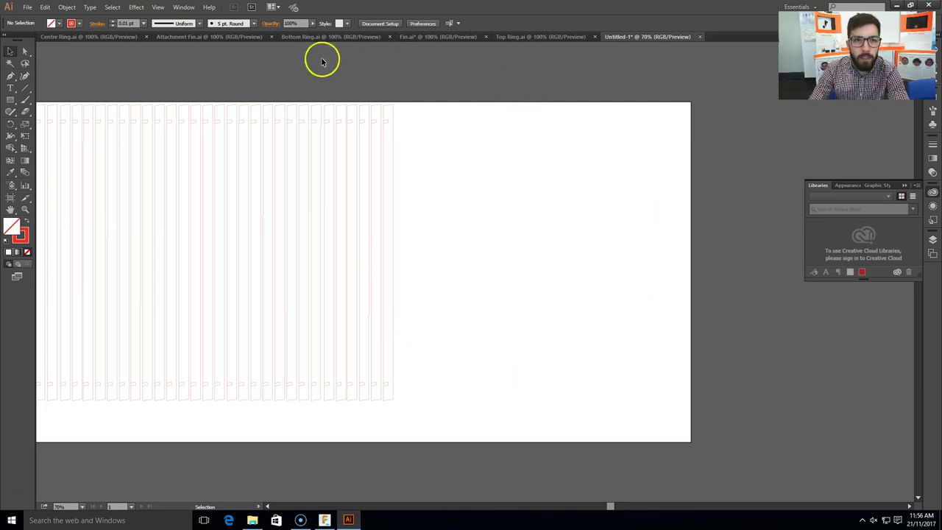
Step: Select all the Bottom Ring.ai artwork and group it into one object
left_click(301, 37)
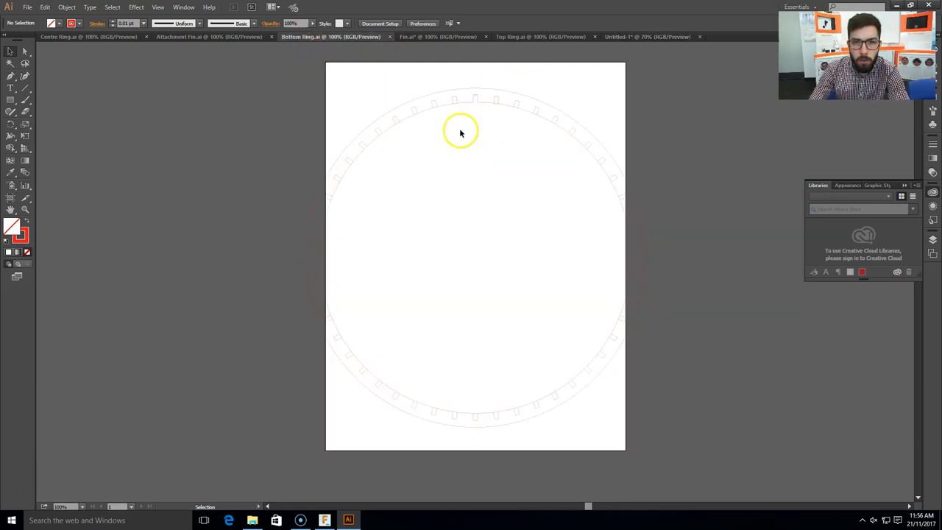
left_click_drag(223, 46, 718, 489)
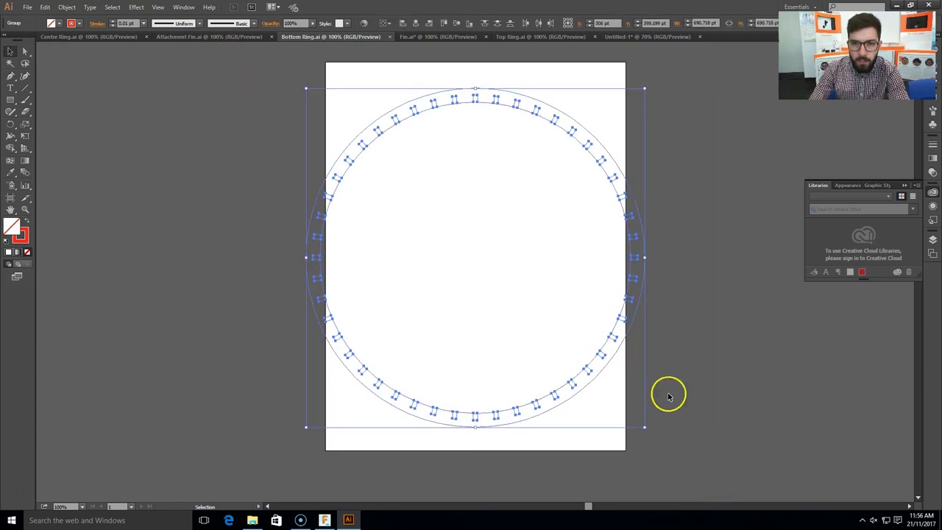
right_click(634, 219)
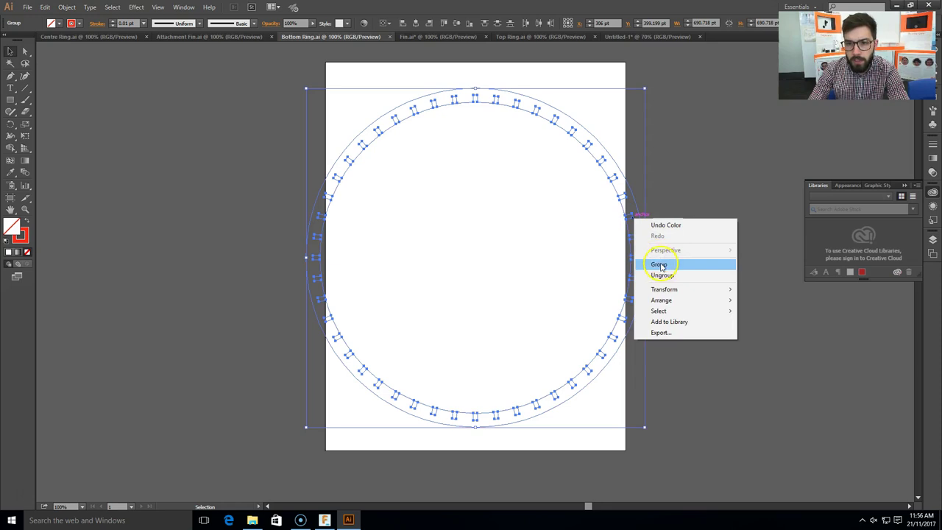
left_click(644, 263)
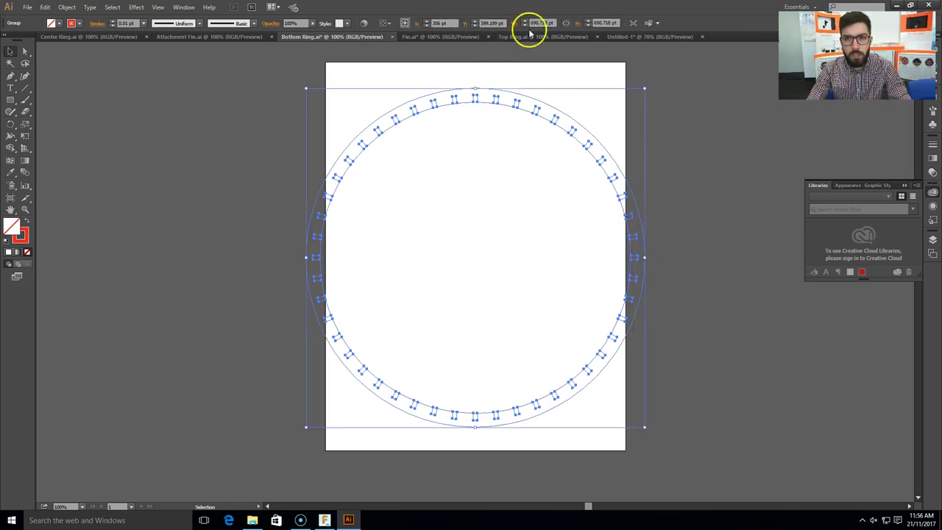
Step: Paste the bottom ring onto Untitled-1 to the right of the fin row
left_click(682, 37)
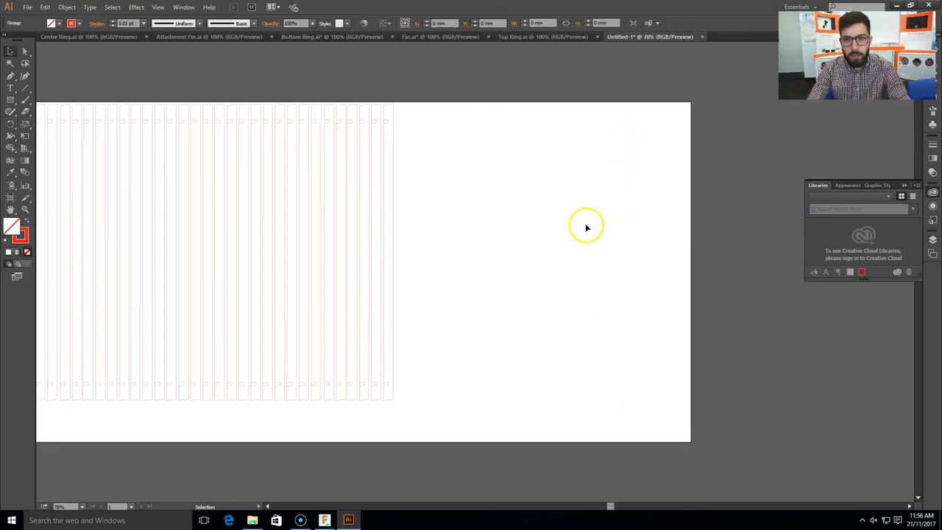
key("ctrl+v")
left_click_drag(560, 192, 626, 177)
left_click(635, 106)
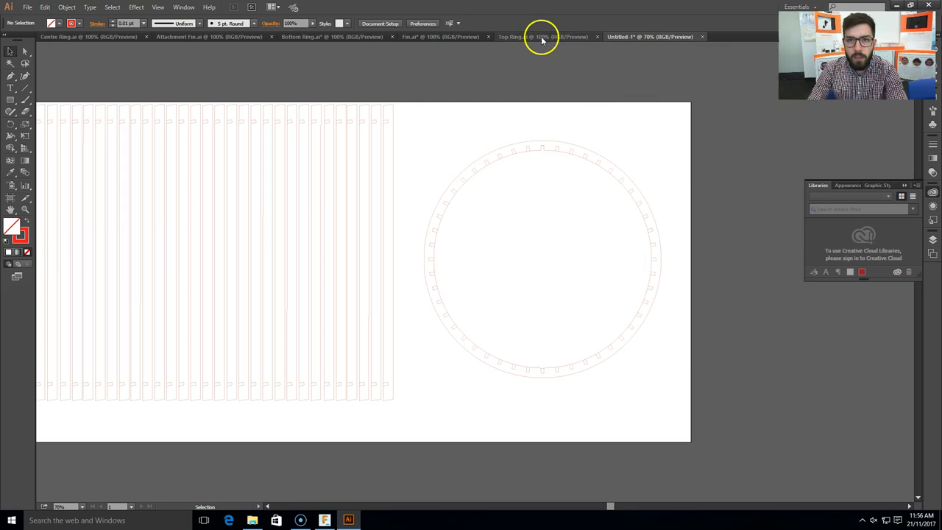
Step: Select all the Top Ring.ai artwork and group it into one object
left_click(538, 36)
left_click_drag(623, 404, 332, 120)
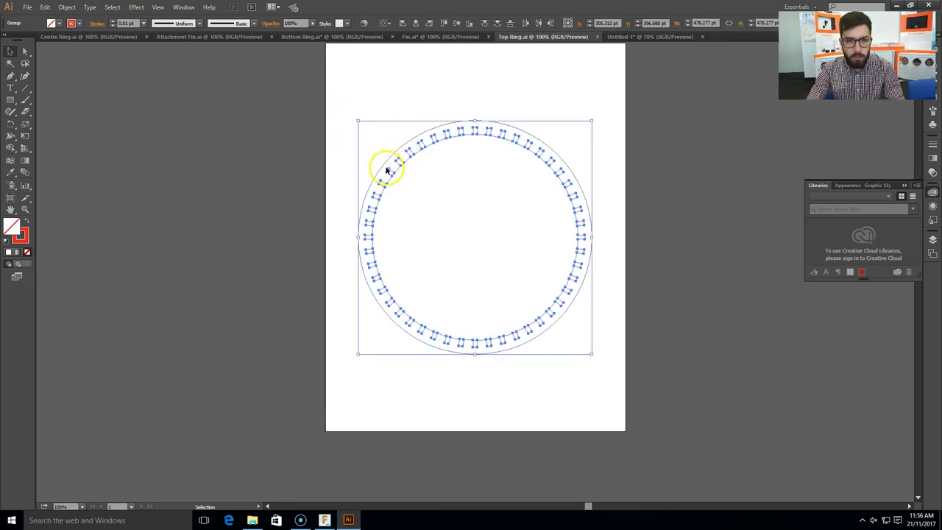
right_click(389, 168)
left_click(419, 216)
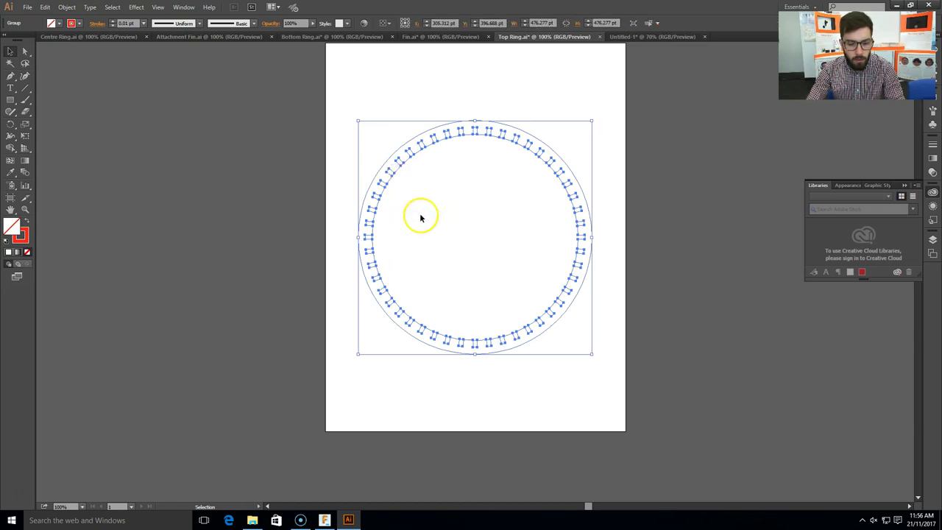
Step: Paste the top ring onto the sheet, nested concentrically inside the bottom ring
left_click(632, 37)
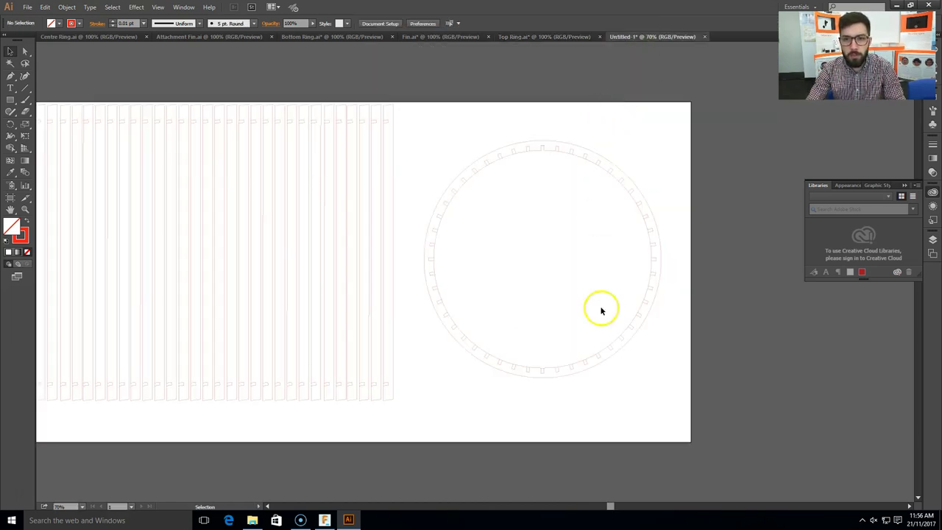
key("ctrl+v")
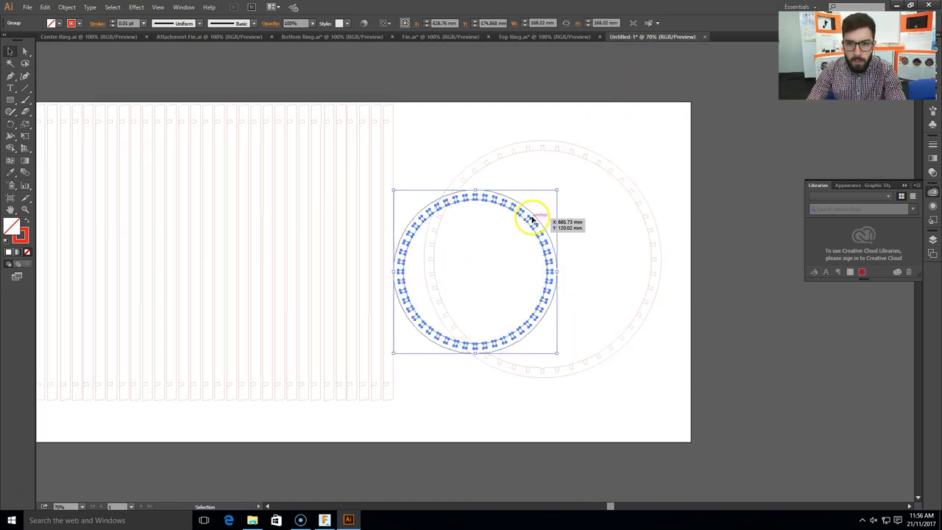
left_click_drag(543, 219, 602, 215)
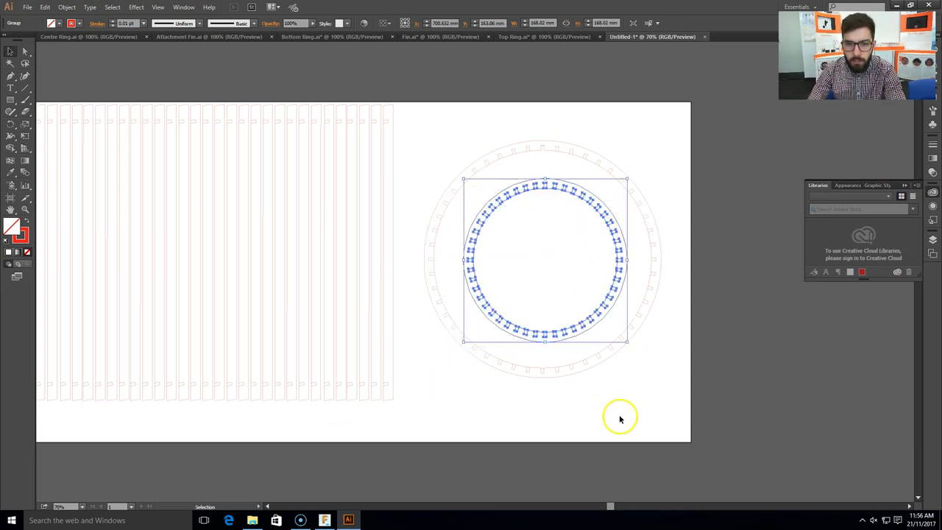
left_click(618, 417)
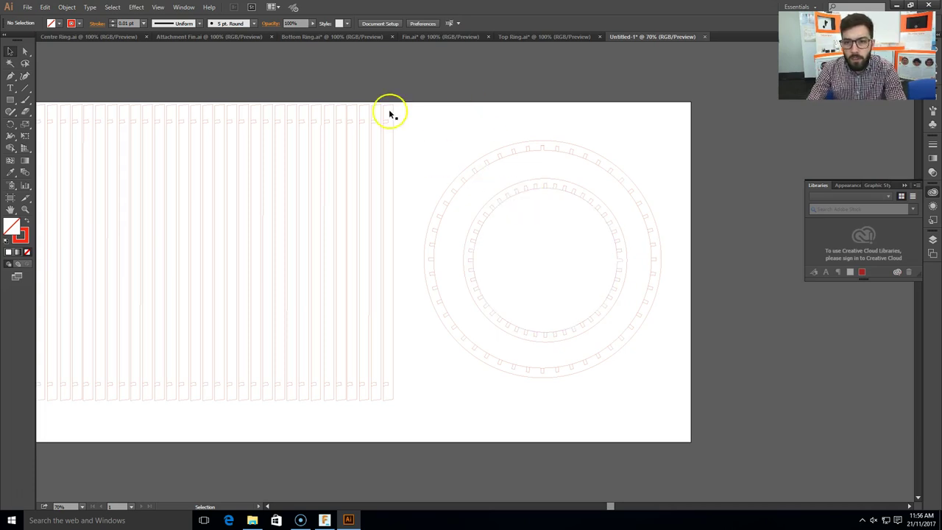
Step: Select the whole centre ring in Centre Ring.ai and copy it
left_click(86, 37)
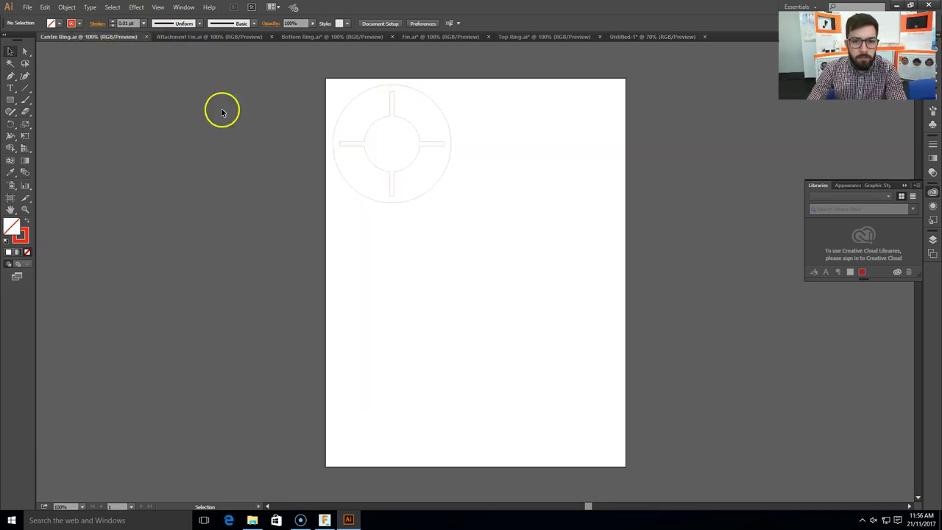
left_click_drag(520, 324, 292, 60)
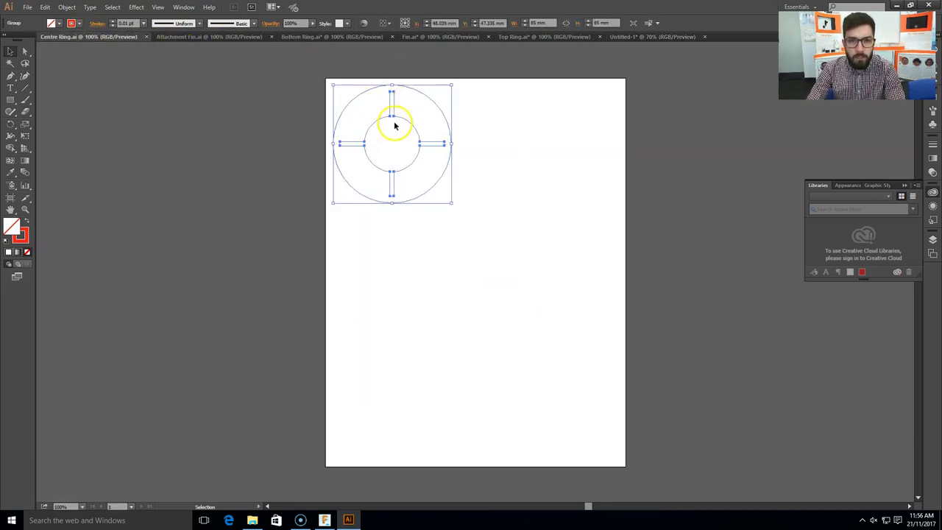
right_click(402, 120)
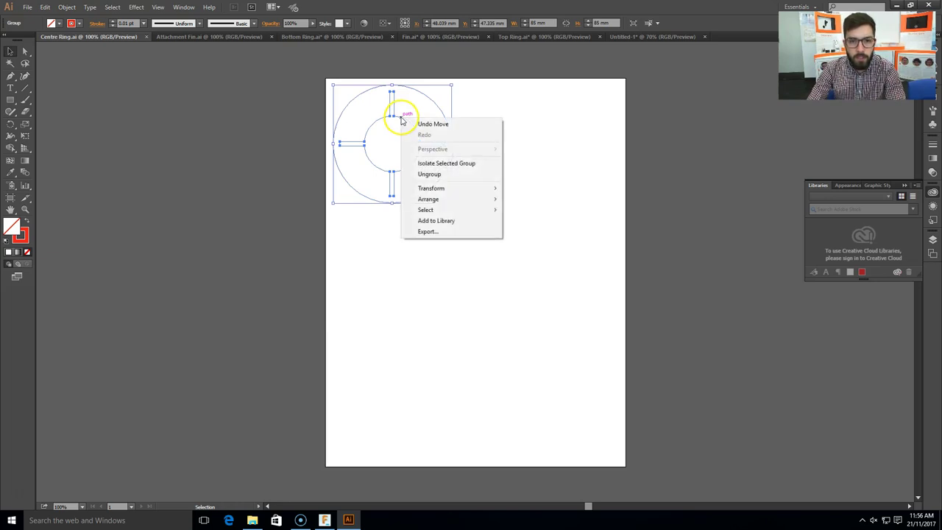
key("Escape")
key("a")
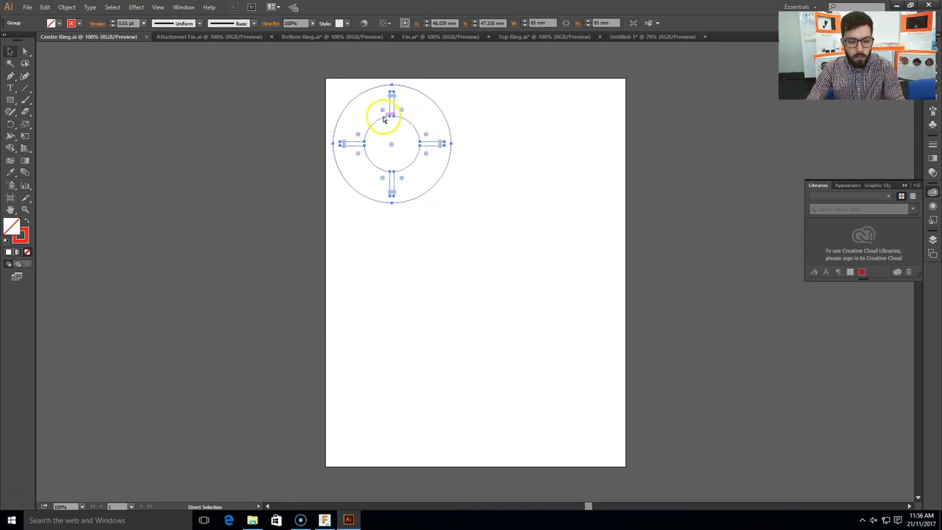
Step: Paste the centre ring onto Untitled-1 and nest it in the middle of the rings
left_click(620, 37)
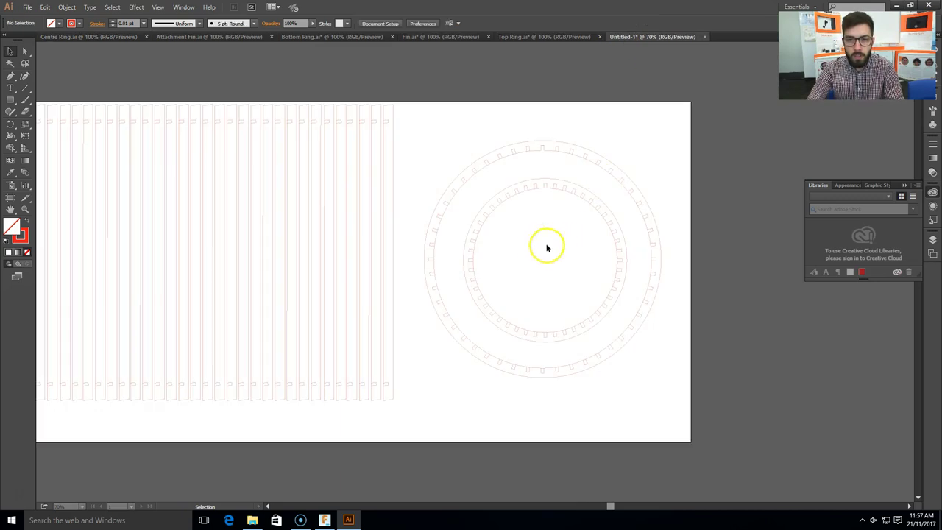
key("v")
key("ctrl+v")
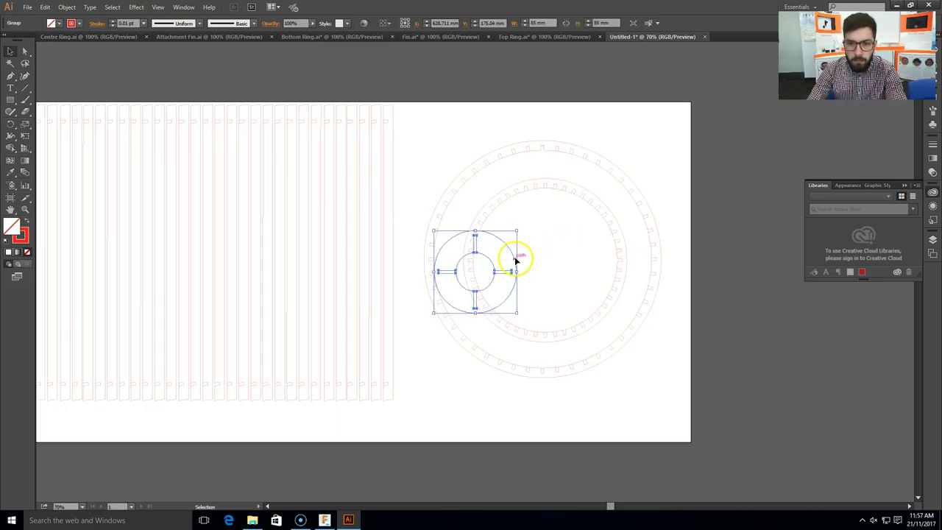
left_click_drag(515, 259, 585, 248)
left_click(635, 383)
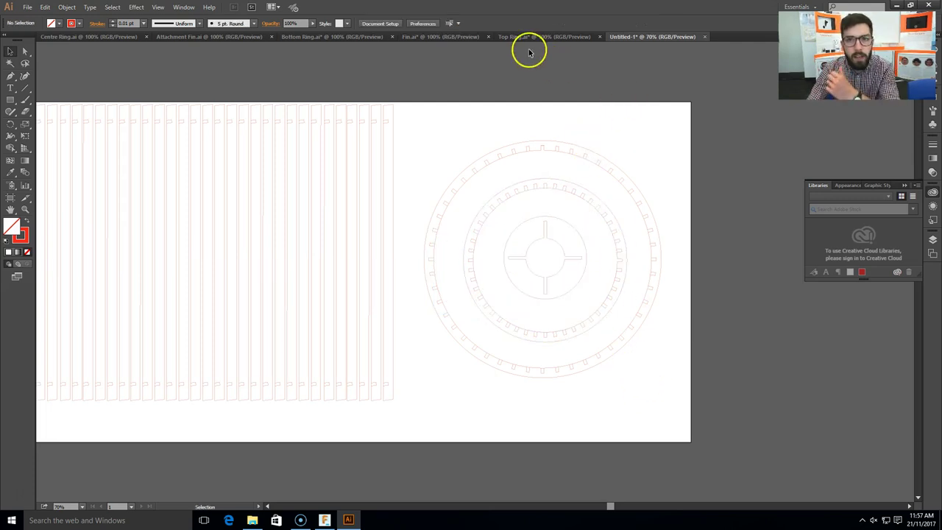
Step: Paste the attachment fin from Attachment Fin.ai into Untitled-1, tilt it about 8°, and place it beside the fin row
left_click(220, 38)
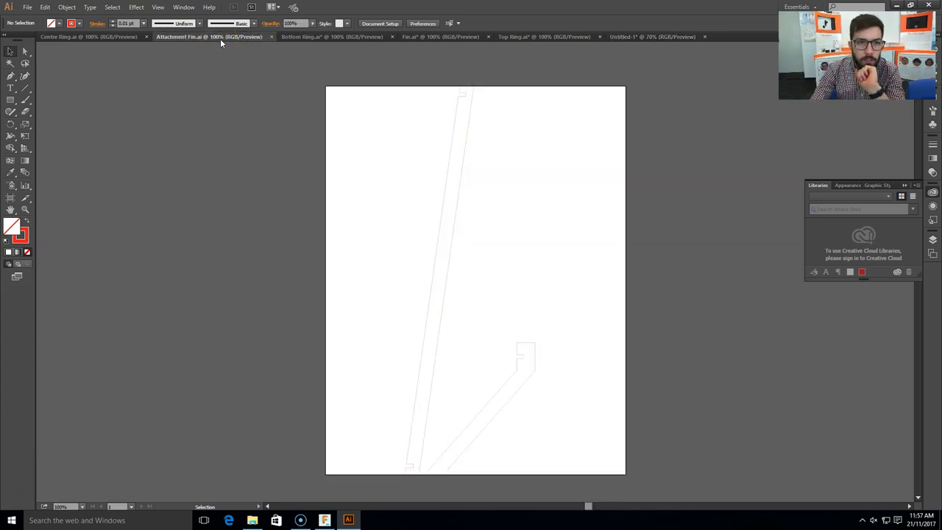
left_click(439, 330)
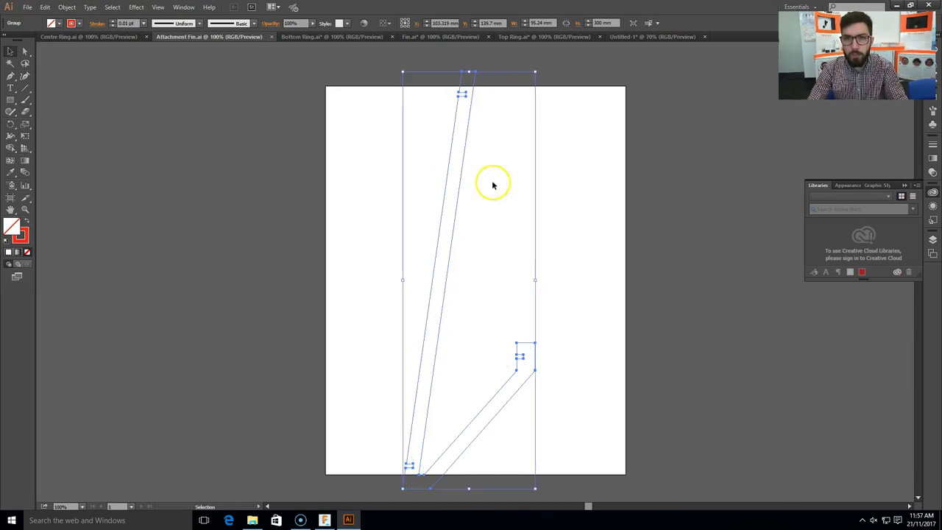
left_click(615, 37)
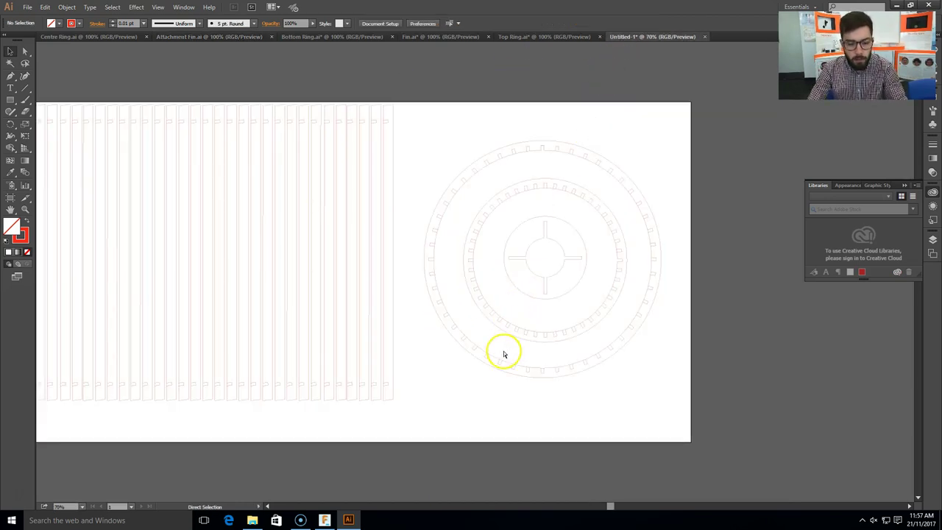
key("ctrl+v")
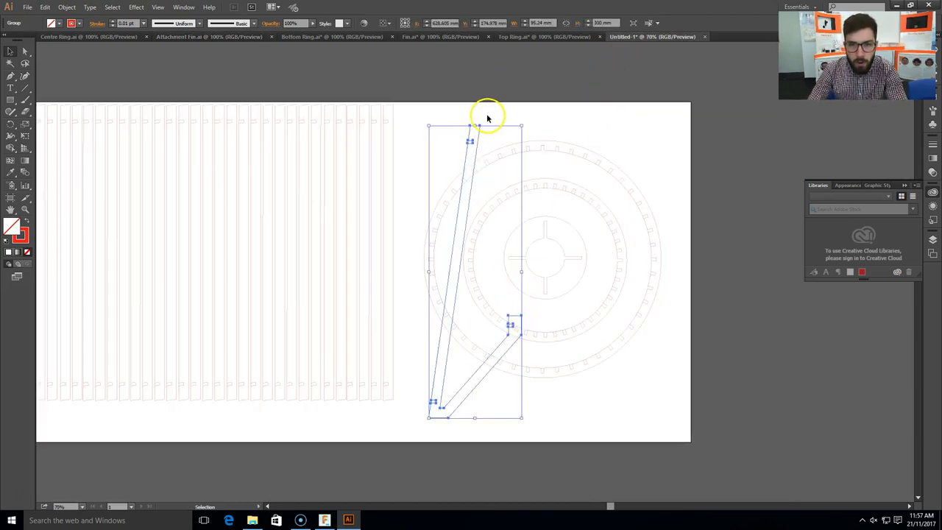
left_click_drag(523, 121, 500, 118)
left_click_drag(461, 212, 354, 169)
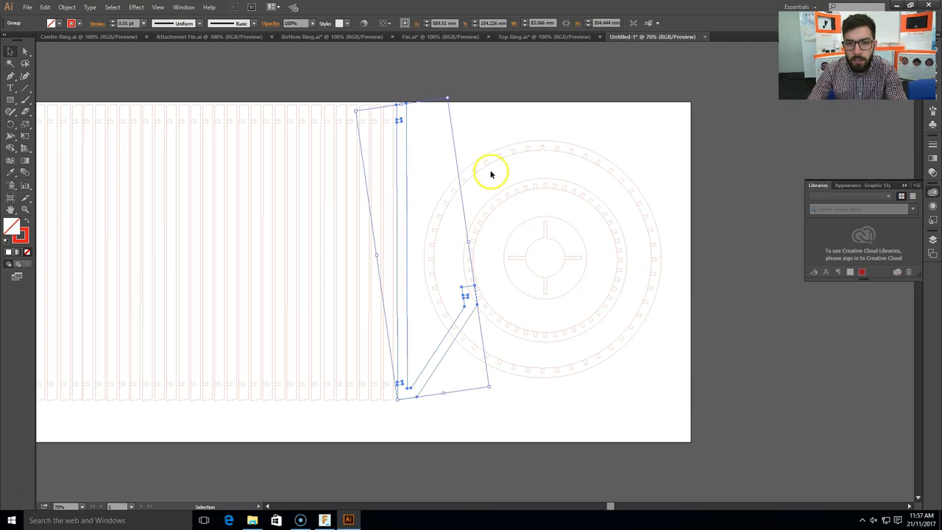
left_click(577, 408)
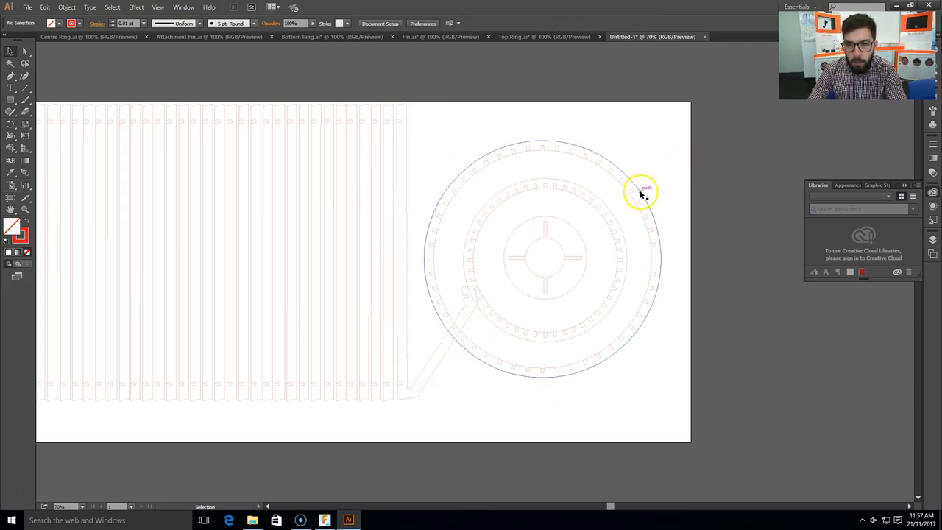
Step: Shift the outer toothed ring, inner toothed ring and centre ring right and up to make room
left_click_drag(643, 193, 657, 185)
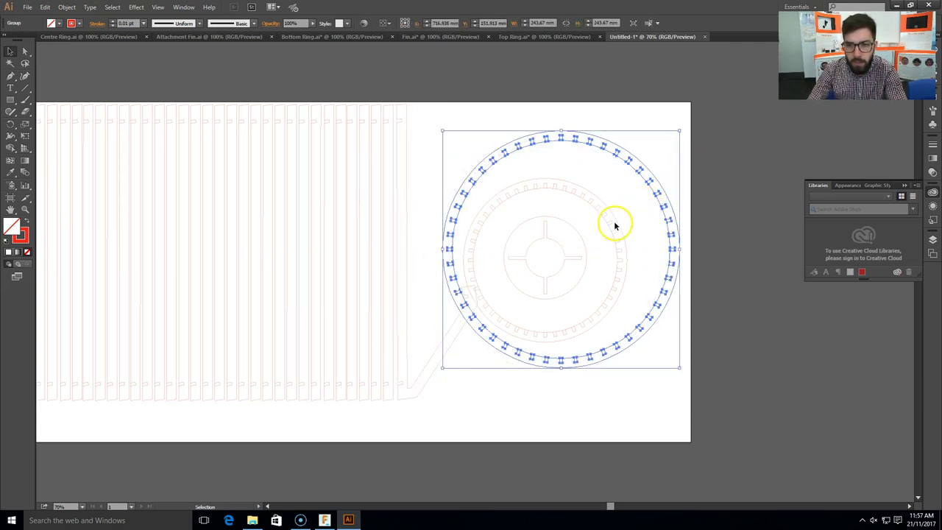
left_click_drag(618, 221, 647, 216)
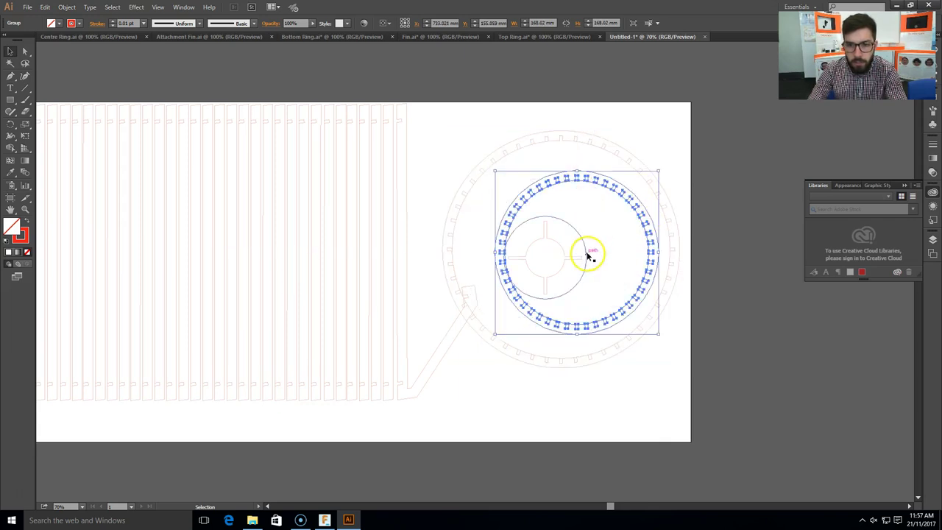
left_click_drag(586, 252, 626, 244)
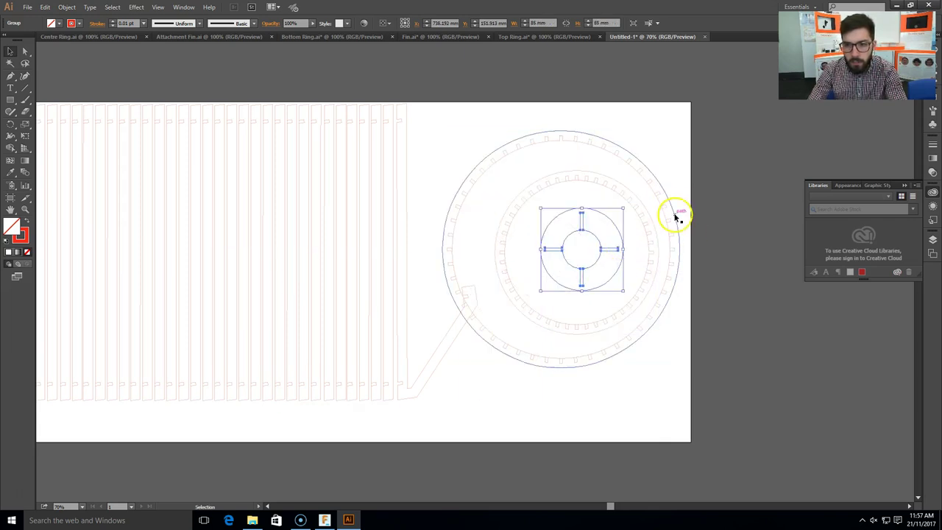
left_click_drag(677, 214, 683, 191)
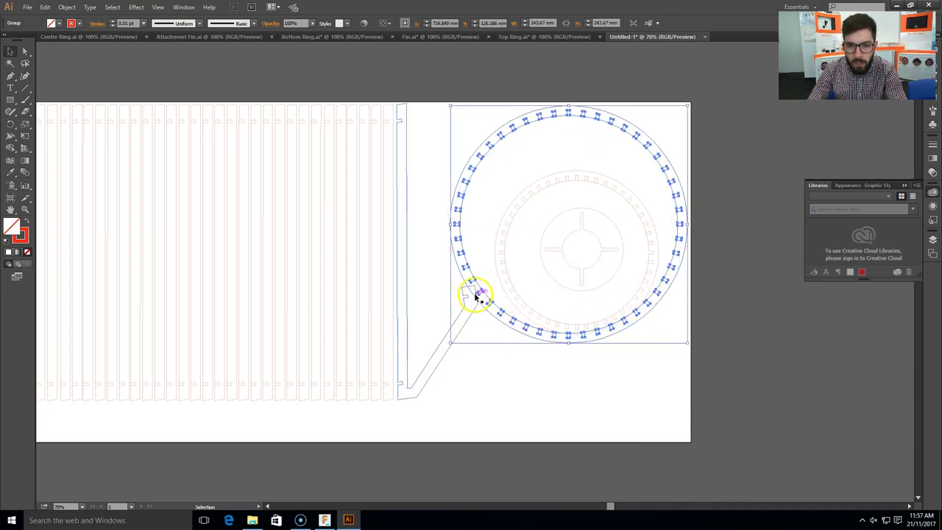
Step: Lower the tilted attachment fin by about 30 mm
left_click(404, 399)
left_click(405, 402)
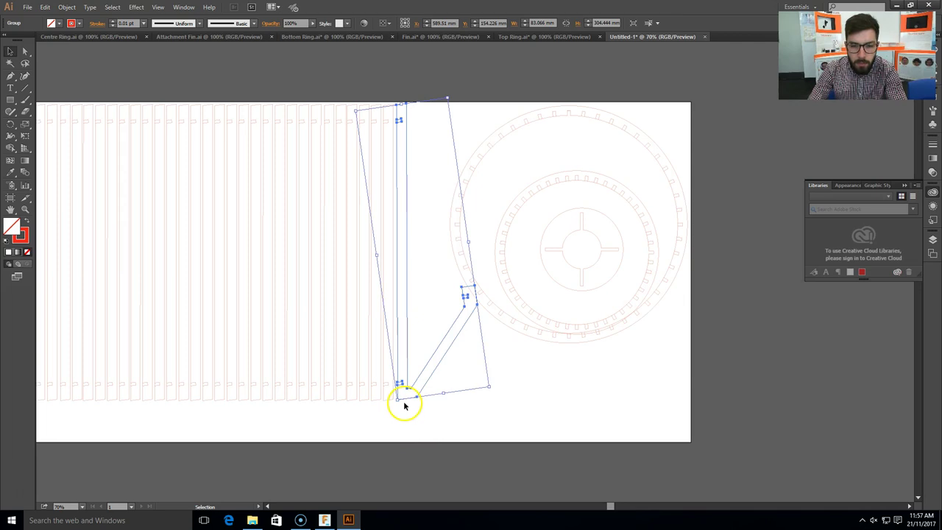
left_click_drag(405, 401, 404, 440)
Step: Re-centre the inner toothed ring and the centre ring inside the outer ring
left_click(513, 409)
left_click(589, 259)
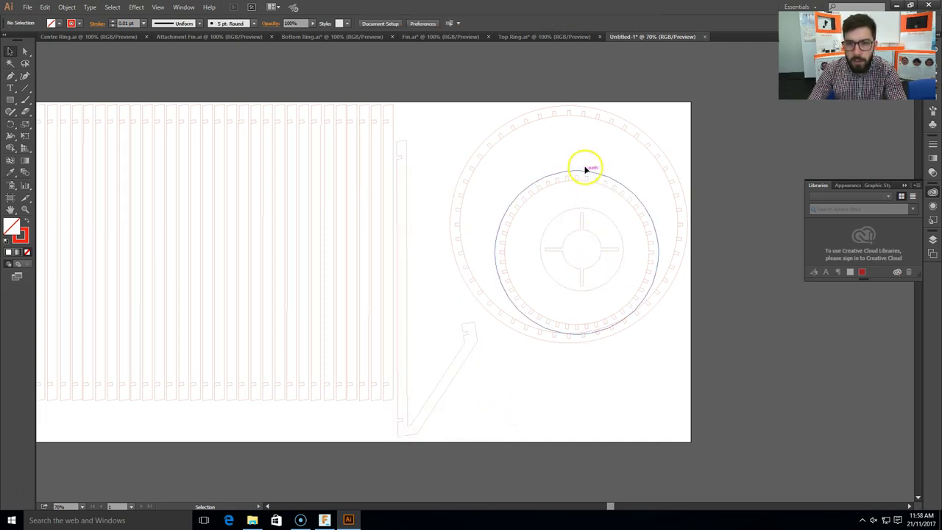
left_click_drag(585, 170, 578, 140)
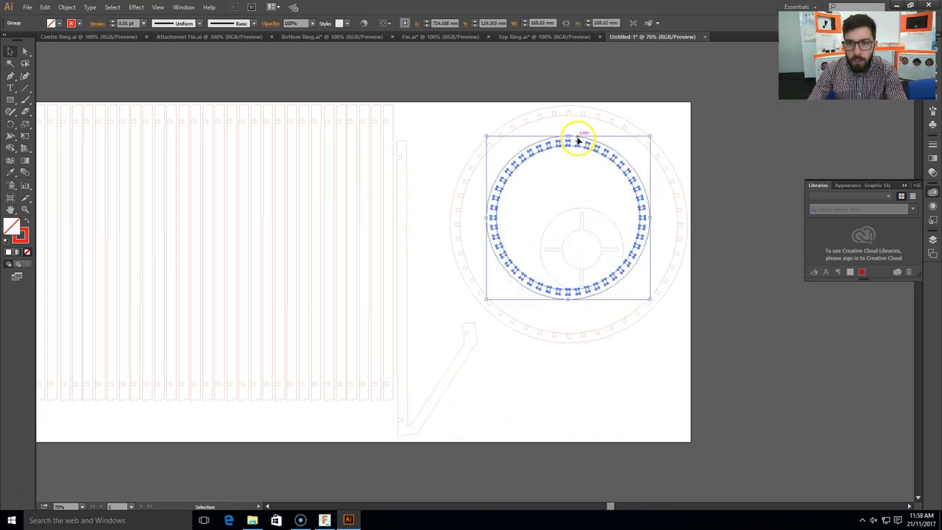
left_click_drag(597, 210, 583, 184)
left_click(607, 373)
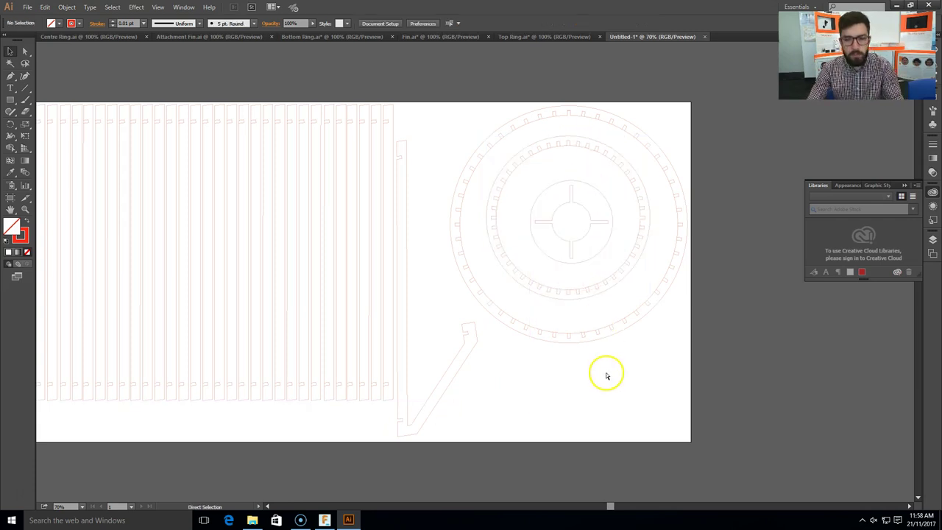
Step: Paste a second attachment fin and place it upright beside the fin row
key("ctrl+v")
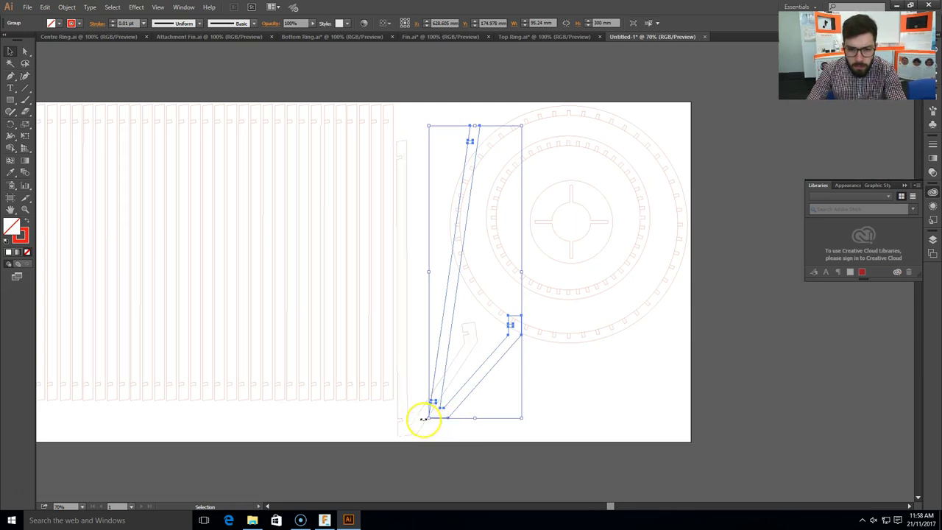
left_click_drag(425, 420, 648, 440)
key("ctrl+z")
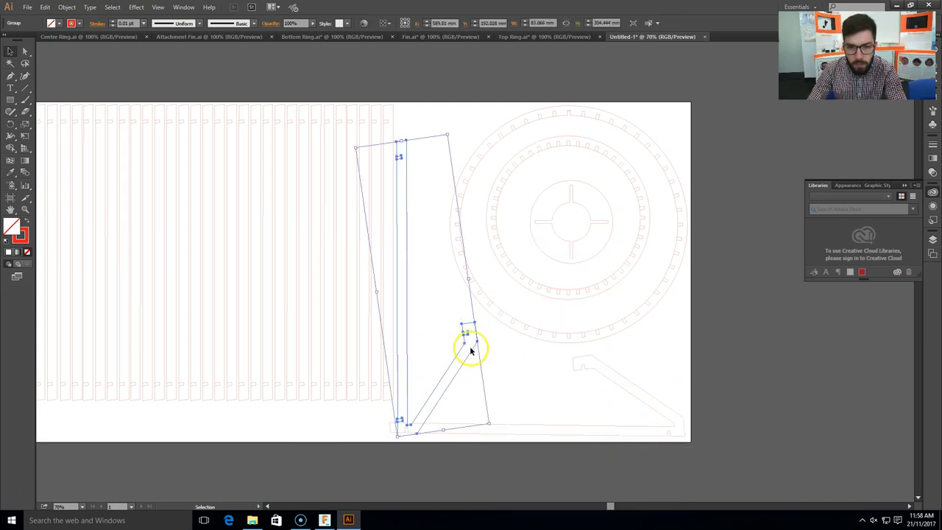
left_click_drag(470, 355, 470, 307)
left_click(513, 383)
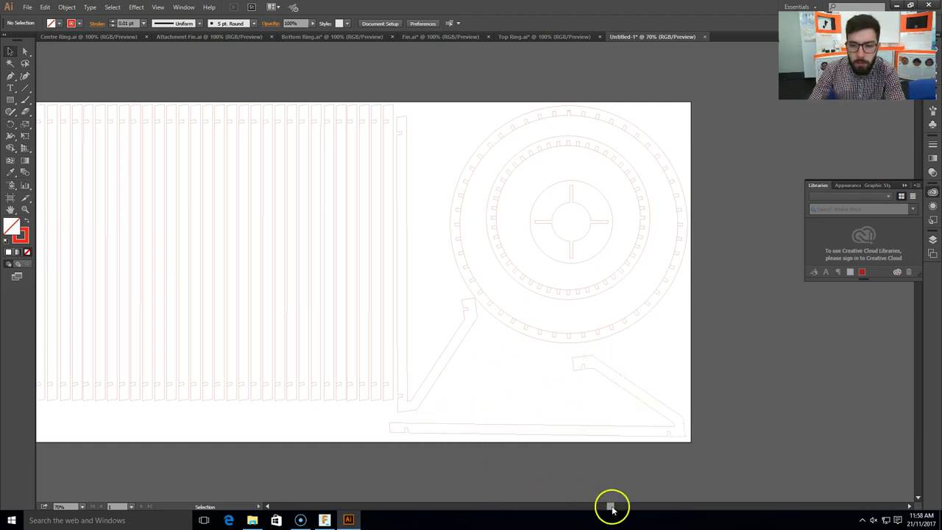
Step: Move the centre ring down-left into the gap between the two attachment fins
mouse_move(612, 505)
left_mouse_down()
mouse_move(585, 506)
mouse_move(603, 506)
left_mouse_up()
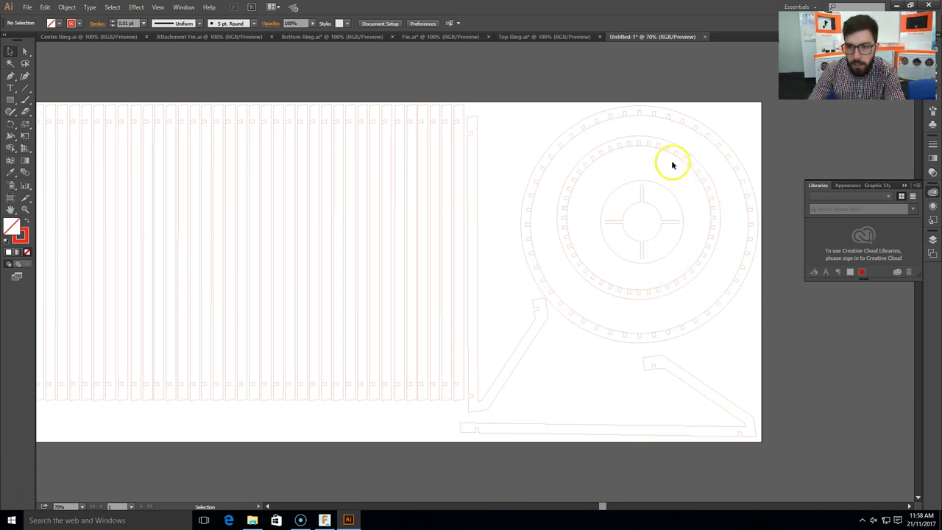
left_click_drag(637, 262, 568, 415)
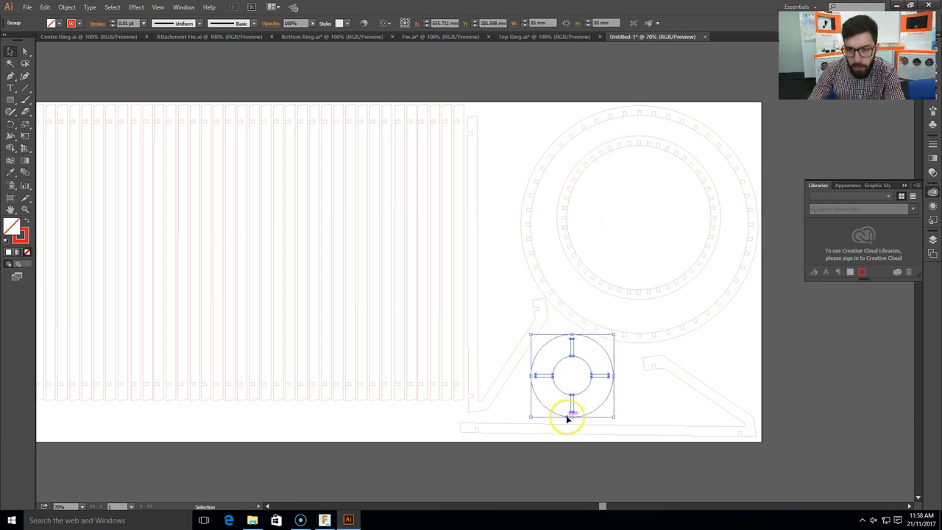
left_click(644, 214)
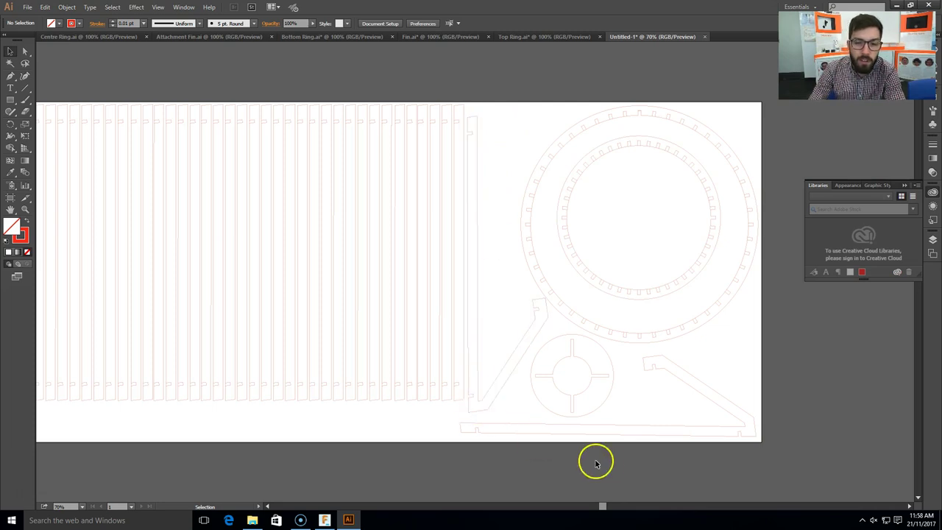
left_click_drag(600, 508, 577, 507)
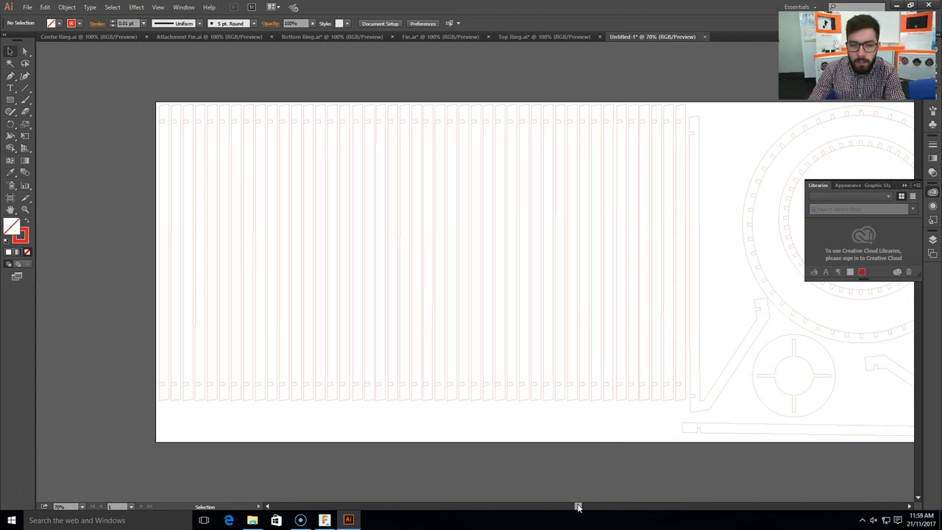
mouse_move(578, 506)
left_mouse_down()
mouse_move(601, 506)
mouse_move(589, 506)
left_mouse_up()
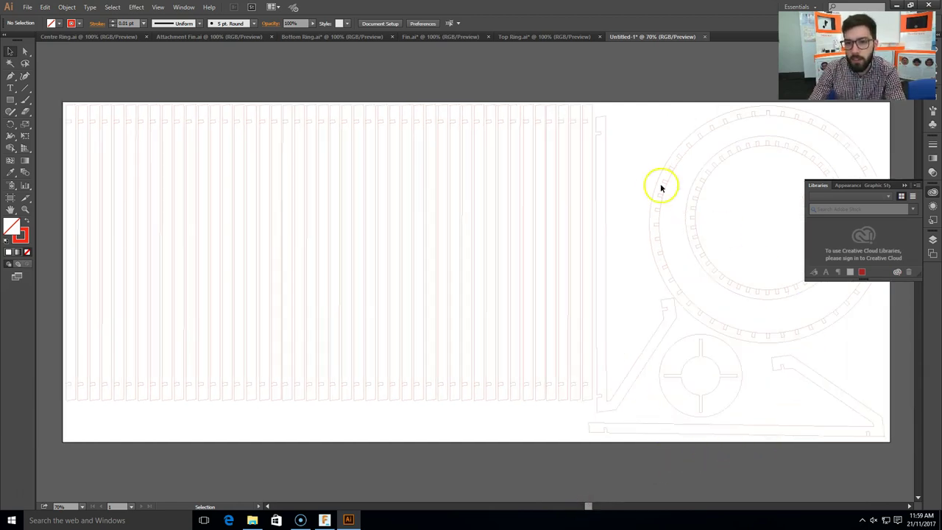